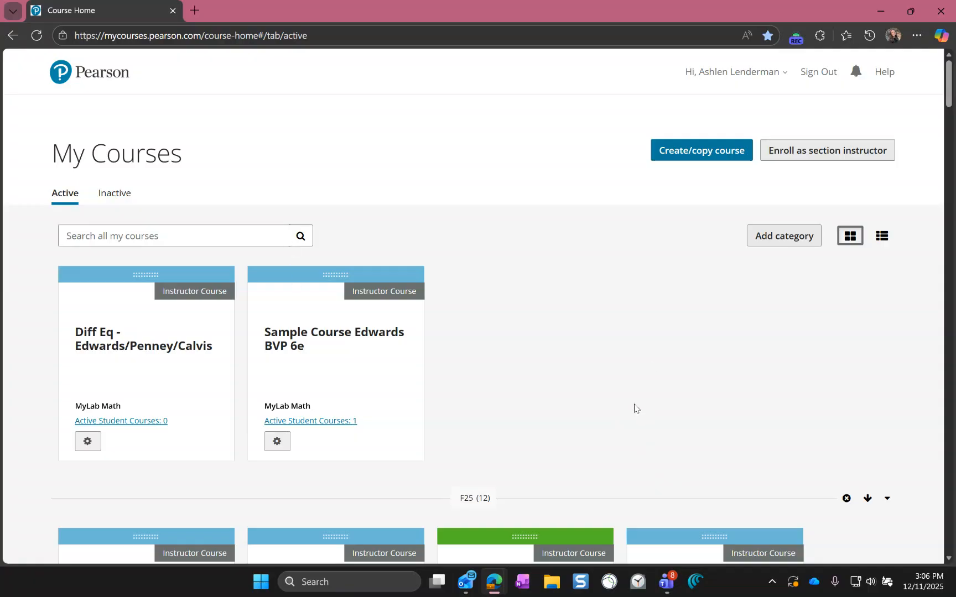
Step: Look through the course cards in the F25 and Other courses categories on the My Courses page
{"action": "scroll", "coordinate": [548, 296], "scroll_direction": "down", "scroll_amount": 10}
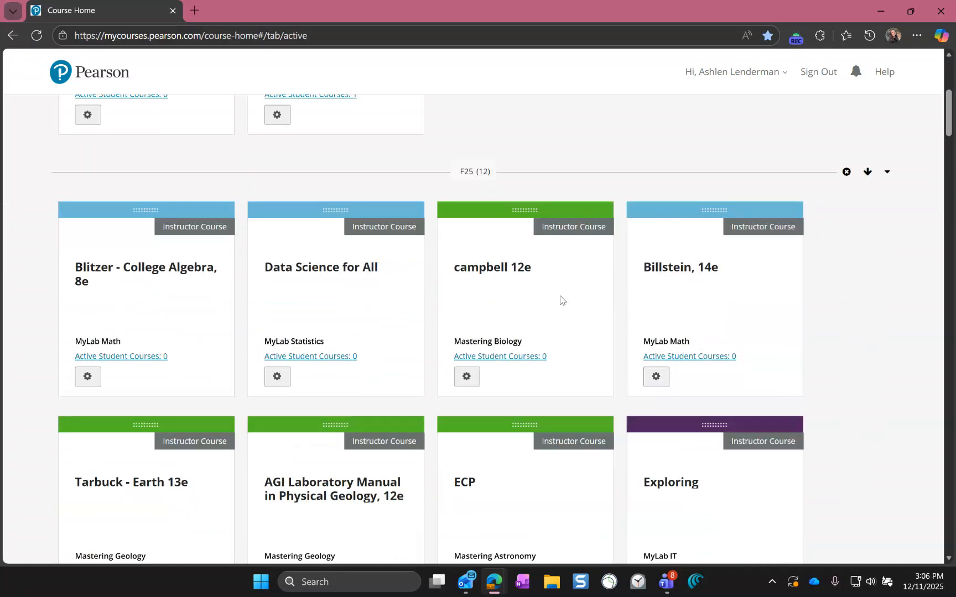
{"action": "scroll", "coordinate": [560, 300], "scroll_direction": "down", "scroll_amount": 15}
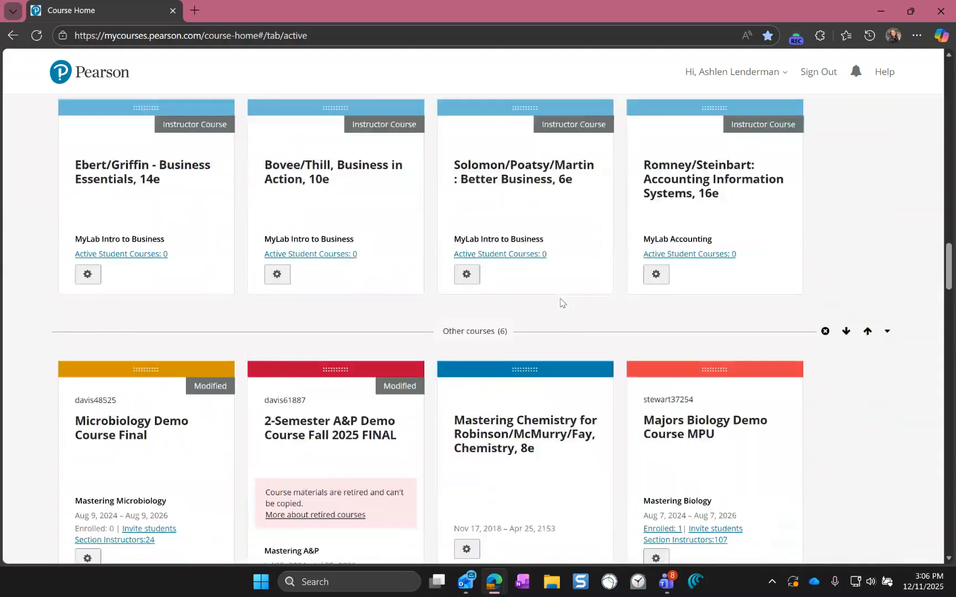
{"action": "scroll", "coordinate": [557, 300], "scroll_direction": "up", "scroll_amount": 10}
{"action": "scroll", "coordinate": [557, 301], "scroll_direction": "up", "scroll_amount": 15}
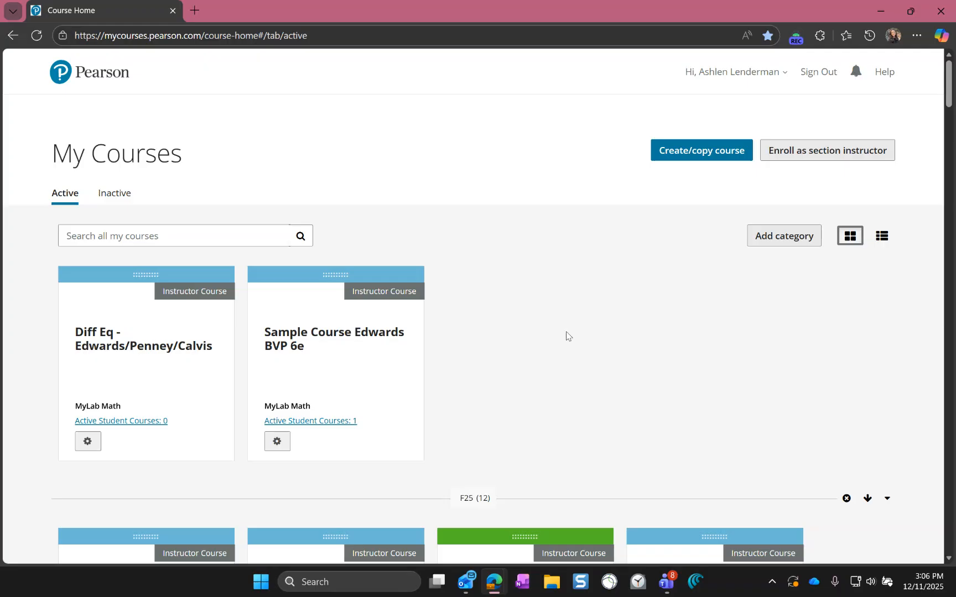
Step: View the catalog and copy options for creating a course, and exit back to My Courses without creating one
{"action": "left_click", "coordinate": [711, 157]}
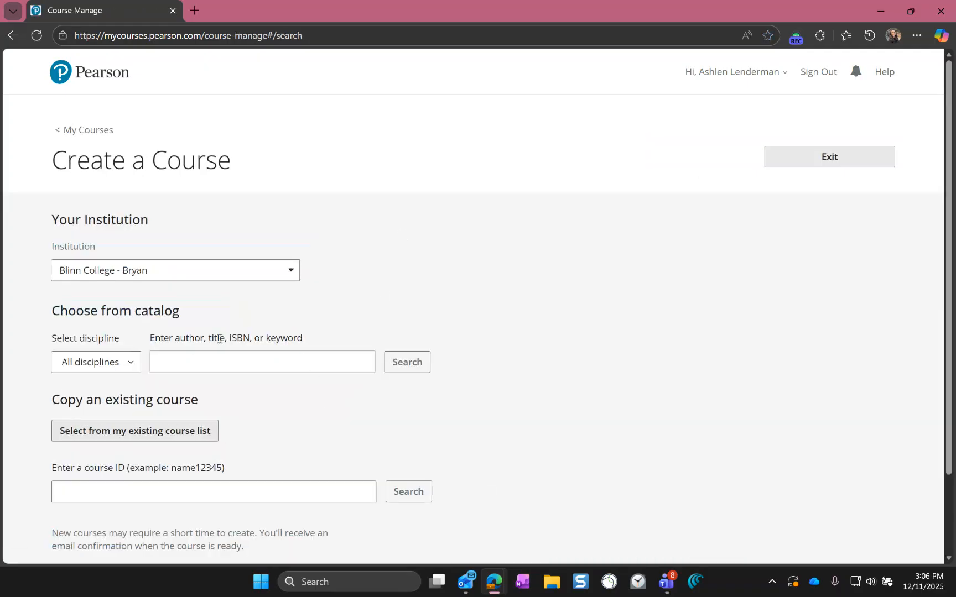
{"action": "left_click", "coordinate": [201, 369]}
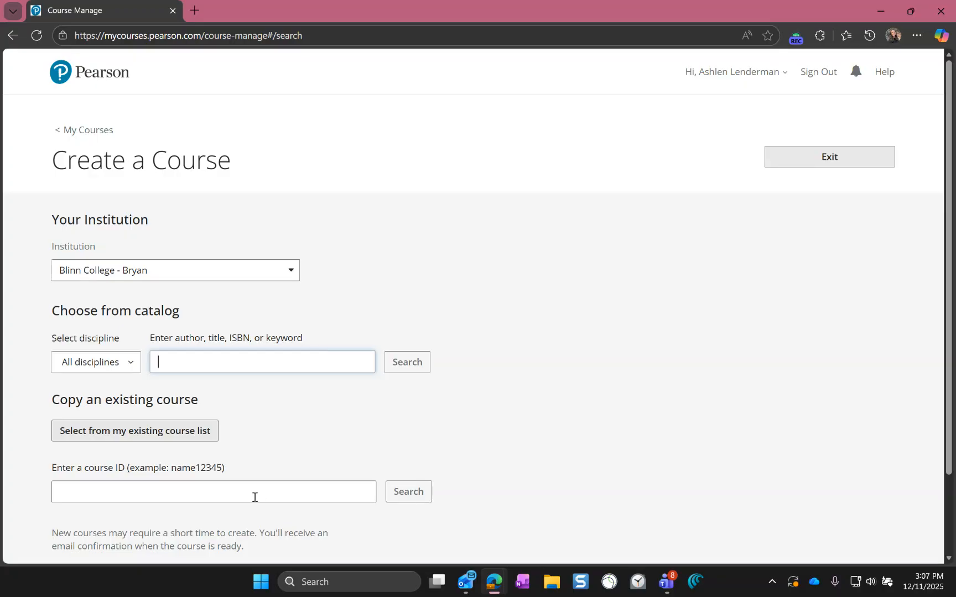
{"action": "left_click", "coordinate": [851, 156]}
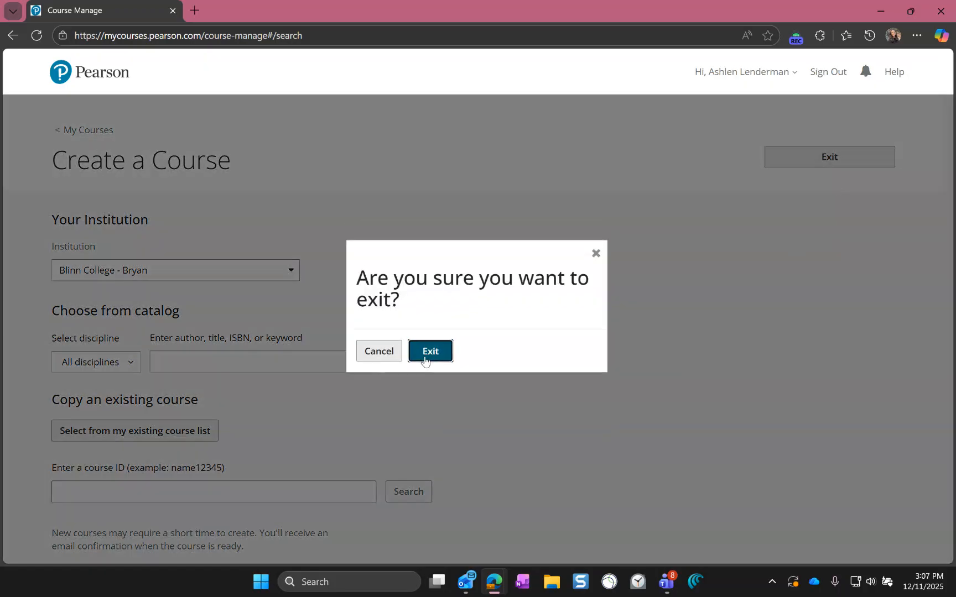
{"action": "left_click", "coordinate": [423, 357]}
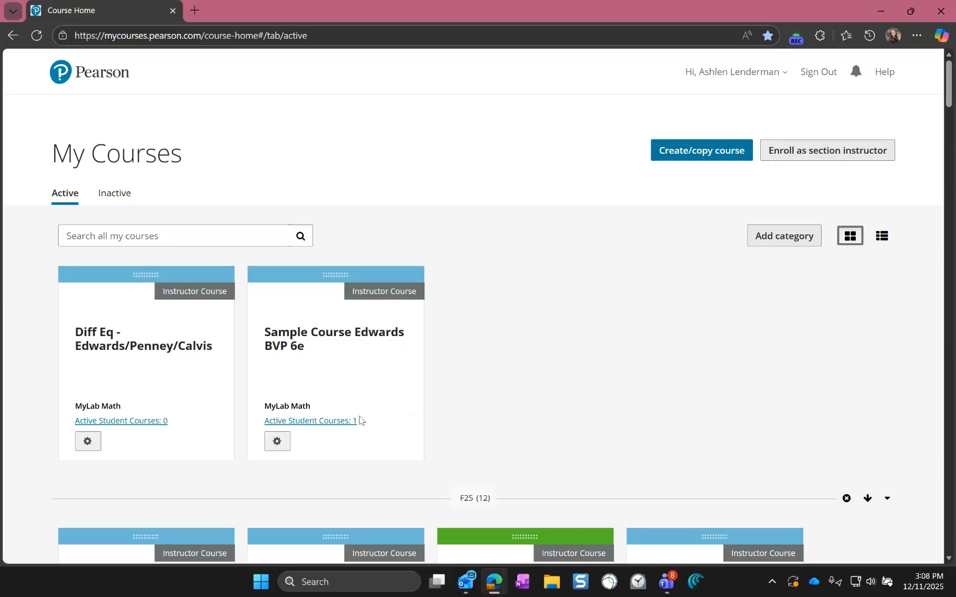
Step: Open the Diff Eq student course of Sample Course Edwards BVP 6e and display its student home, dismissing the AI study tools notice
{"action": "left_click", "coordinate": [331, 423]}
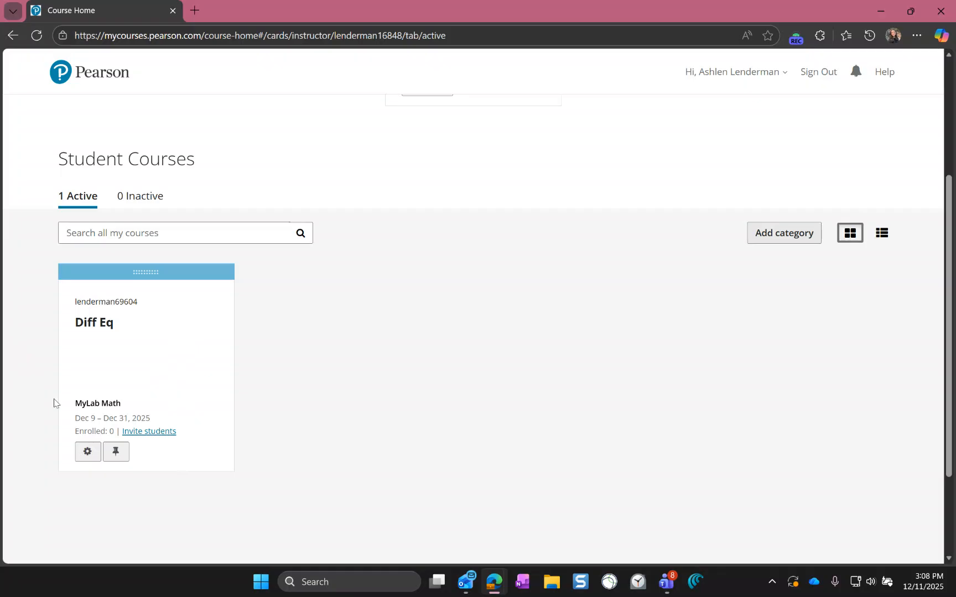
{"action": "left_click", "coordinate": [106, 329]}
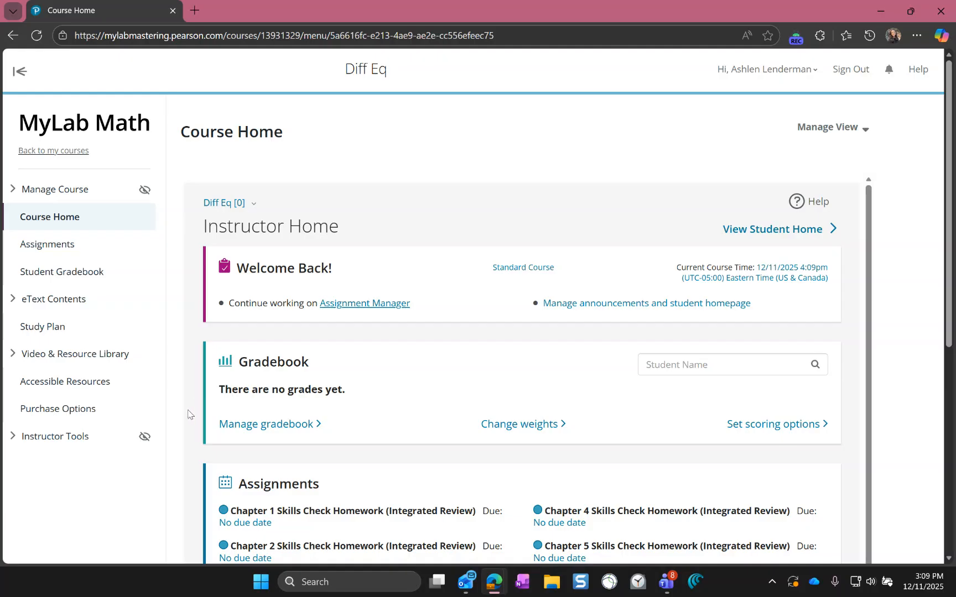
{"action": "scroll", "coordinate": [648, 355], "scroll_direction": "down", "scroll_amount": 1}
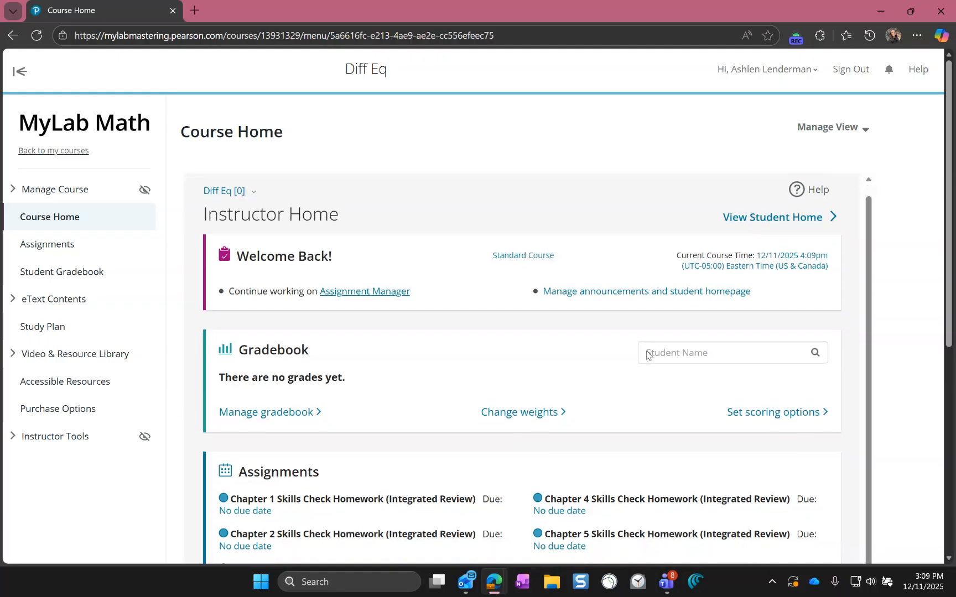
{"action": "left_click", "coordinate": [761, 218]}
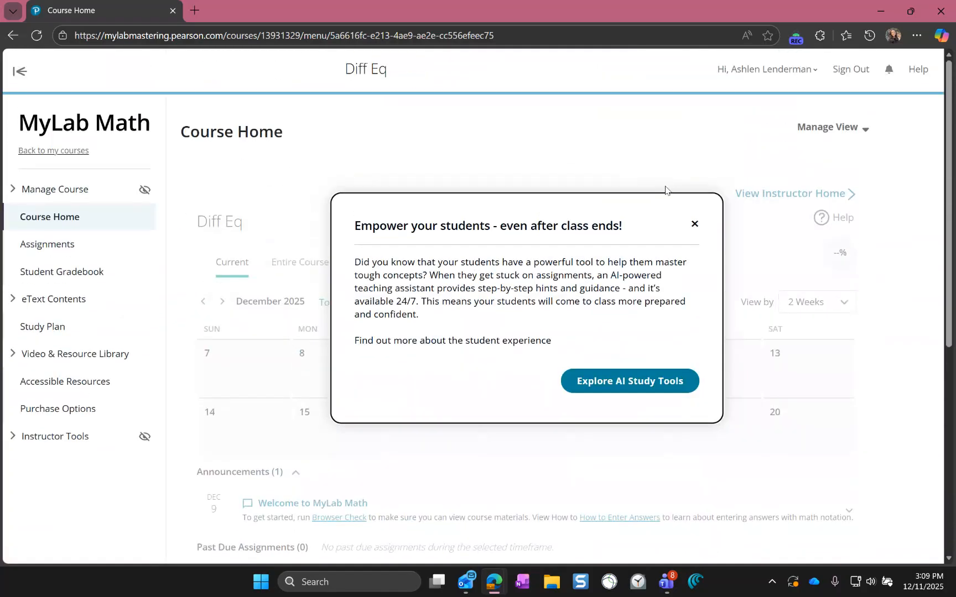
{"action": "left_click", "coordinate": [694, 225]}
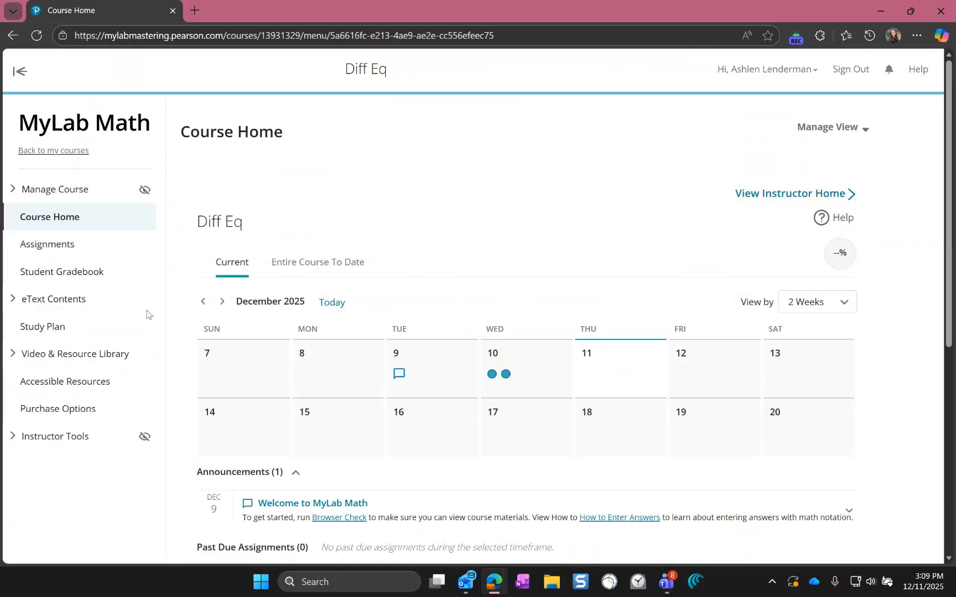
Step: Expand Manage Course to review its settings pages and the Edit Course Menu page, and collapse it again
{"action": "left_click", "coordinate": [48, 197]}
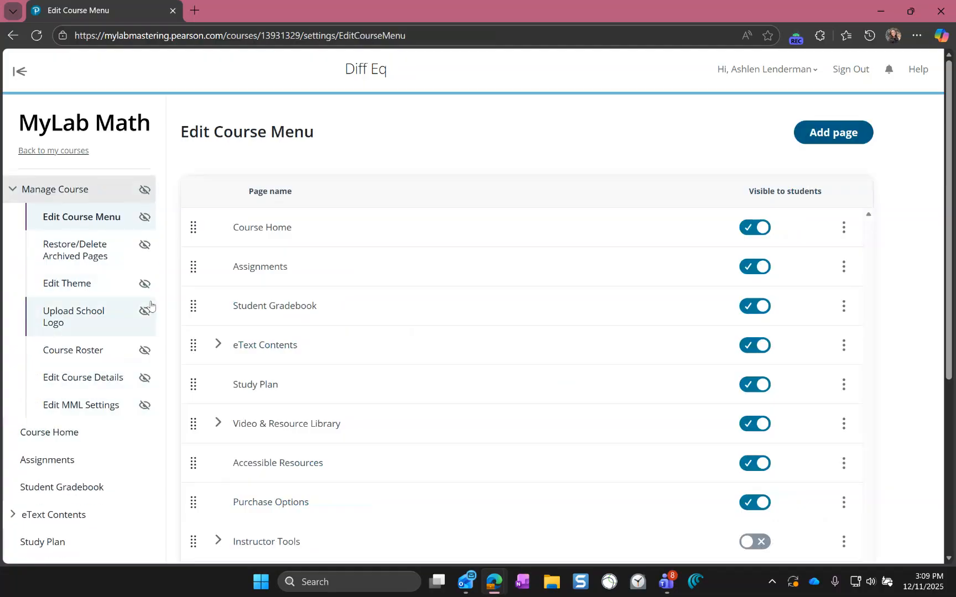
{"action": "scroll", "coordinate": [340, 295], "scroll_direction": "down", "scroll_amount": 2}
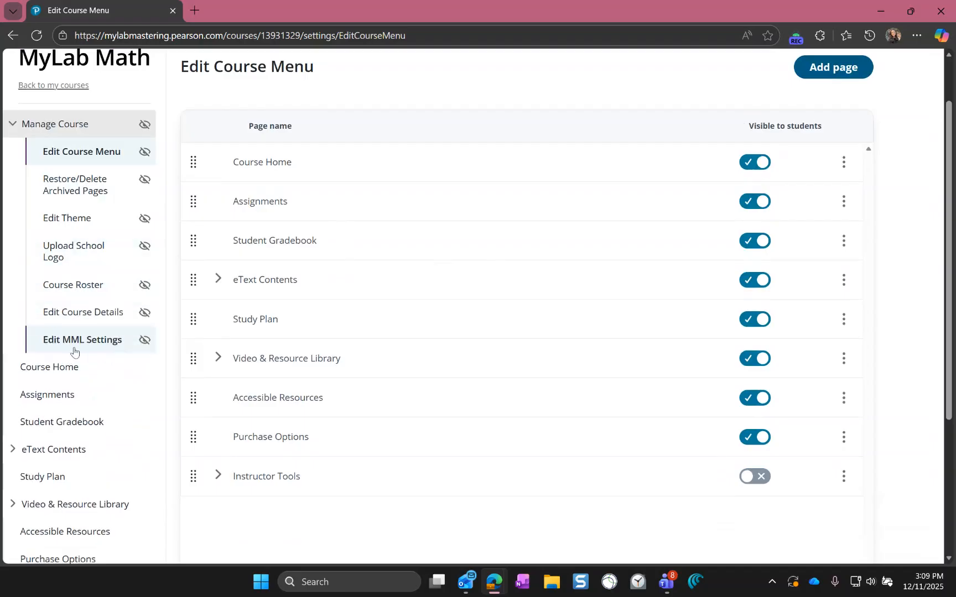
{"action": "left_click", "coordinate": [39, 130]}
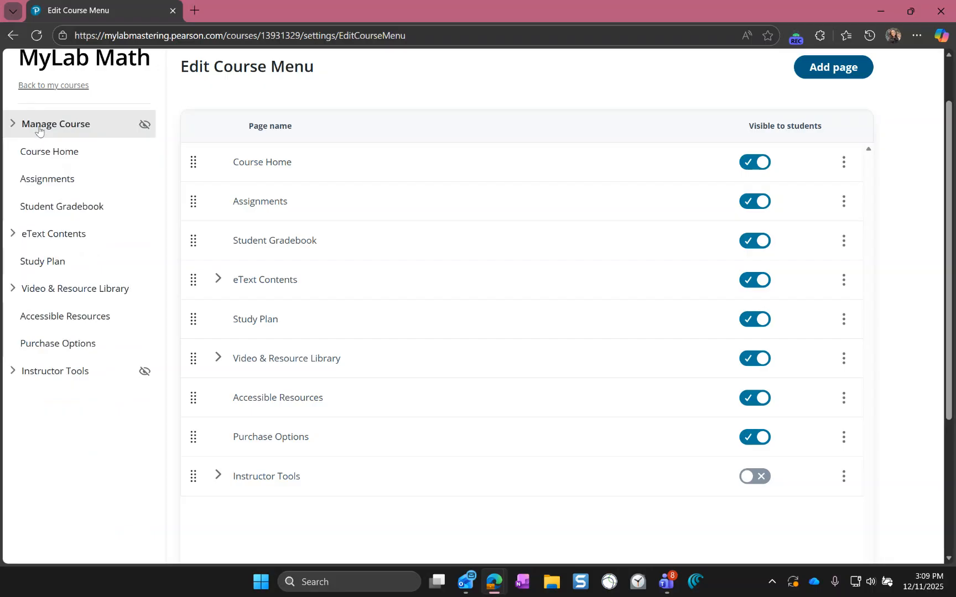
Step: Open the Assignments page and look through the student list of homework and tests
{"action": "left_click", "coordinate": [53, 179]}
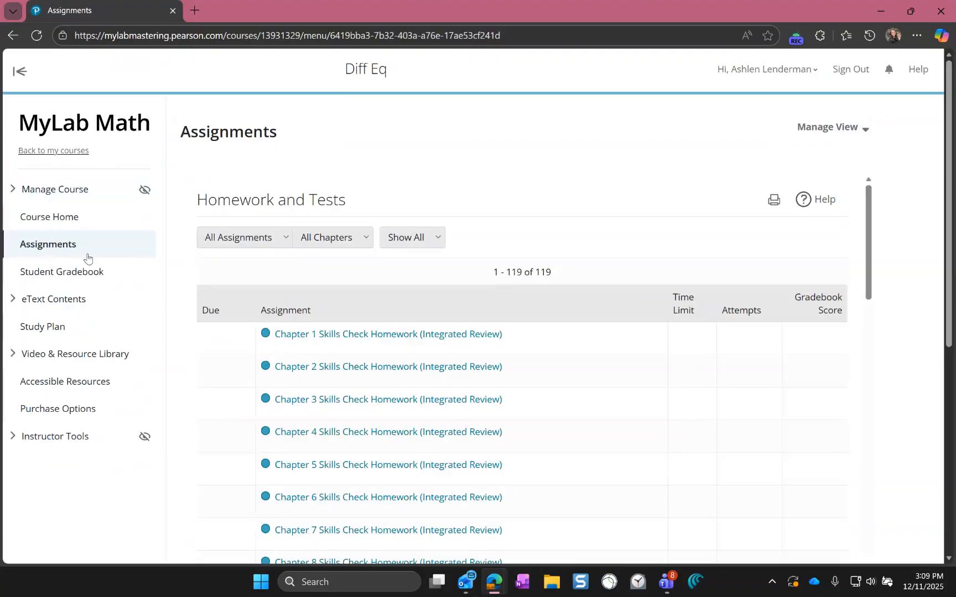
{"action": "scroll", "coordinate": [249, 309], "scroll_direction": "down", "scroll_amount": 4}
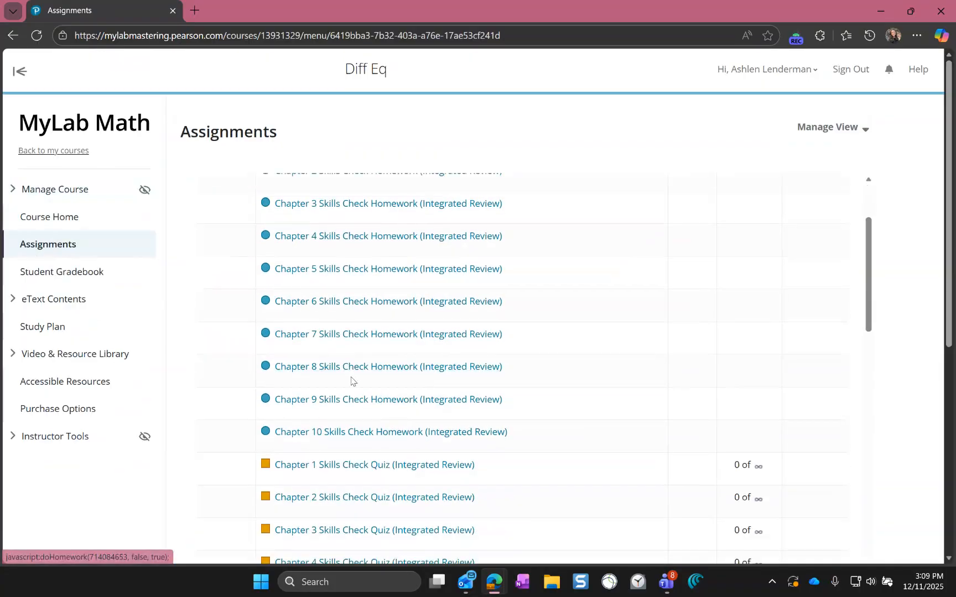
{"action": "scroll", "coordinate": [351, 381], "scroll_direction": "down", "scroll_amount": 5}
{"action": "scroll", "coordinate": [351, 380], "scroll_direction": "up", "scroll_amount": 9}
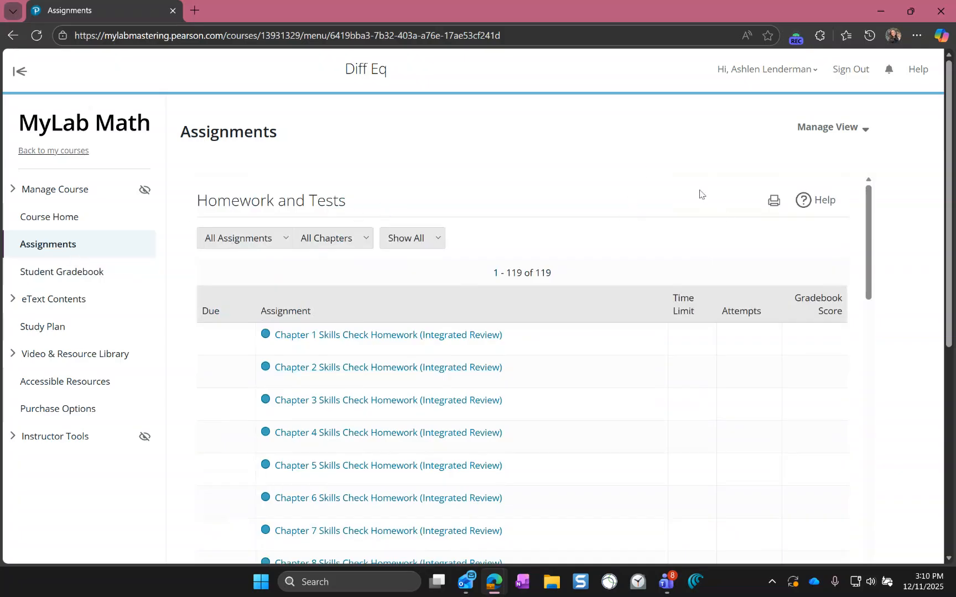
Step: Switch the Assignments page to the Manage view and look through the Assignment Manager list
{"action": "left_click", "coordinate": [840, 133]}
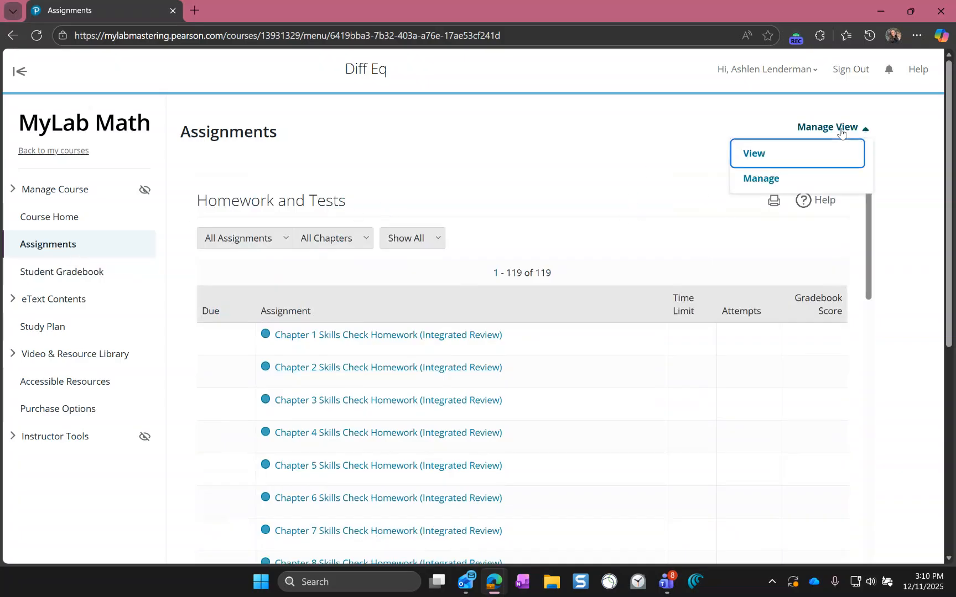
{"action": "left_click", "coordinate": [795, 180]}
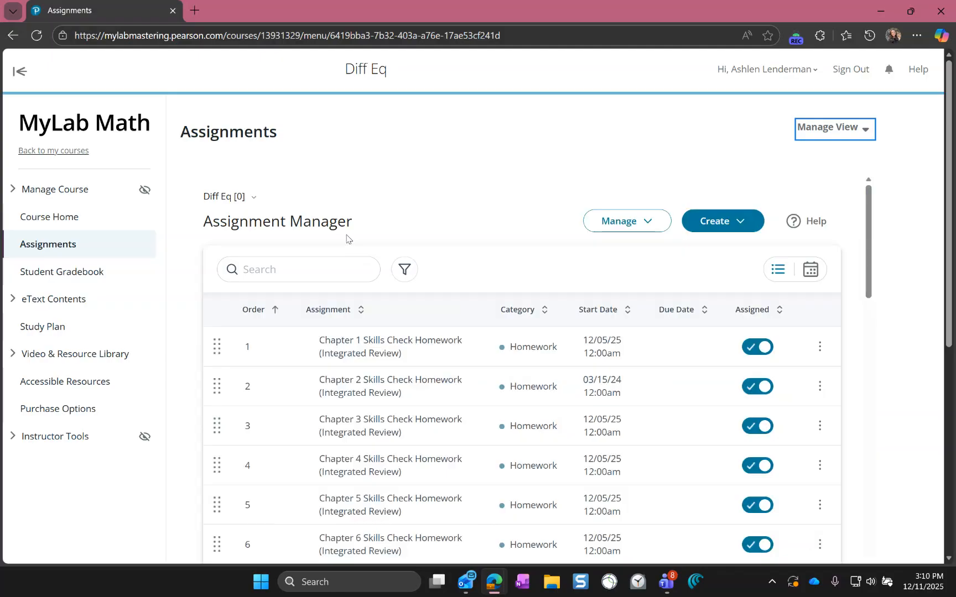
{"action": "scroll", "coordinate": [409, 353], "scroll_direction": "down", "scroll_amount": 3}
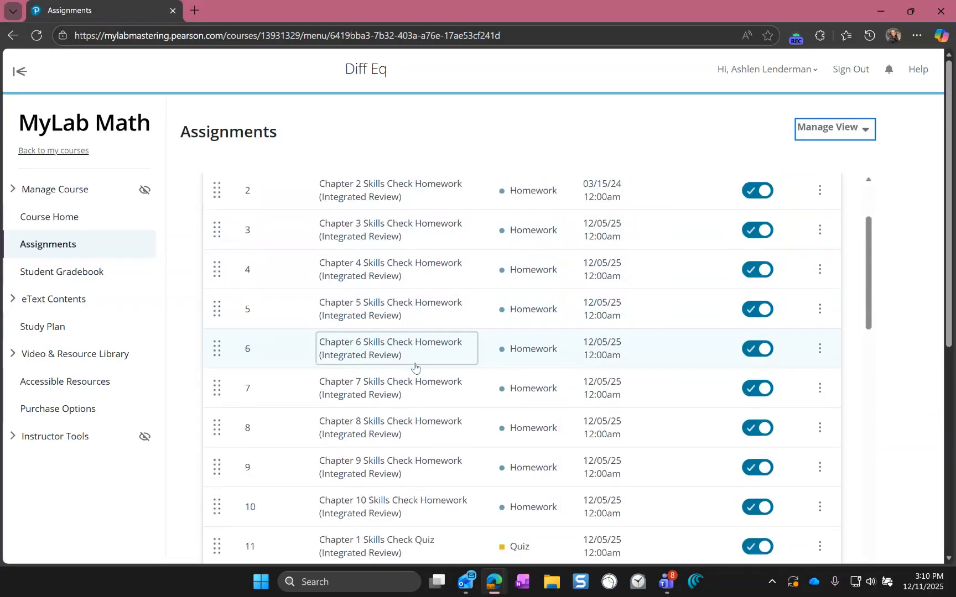
{"action": "scroll", "coordinate": [563, 312], "scroll_direction": "up", "scroll_amount": 3}
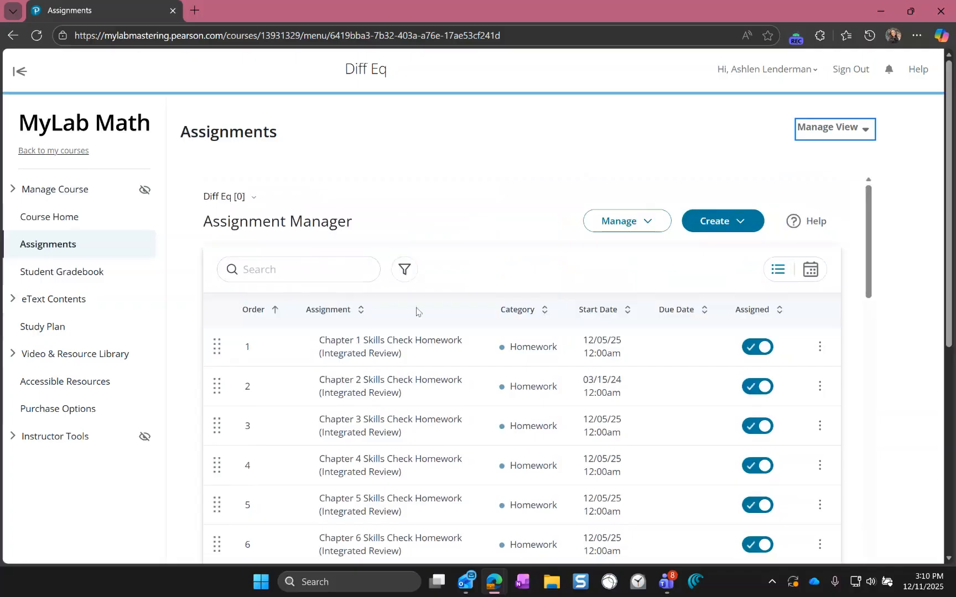
Step: View the Student Gradebook results, and open the eText Contents page with its chapter list
{"action": "scroll", "coordinate": [178, 281], "scroll_direction": "down", "scroll_amount": 1}
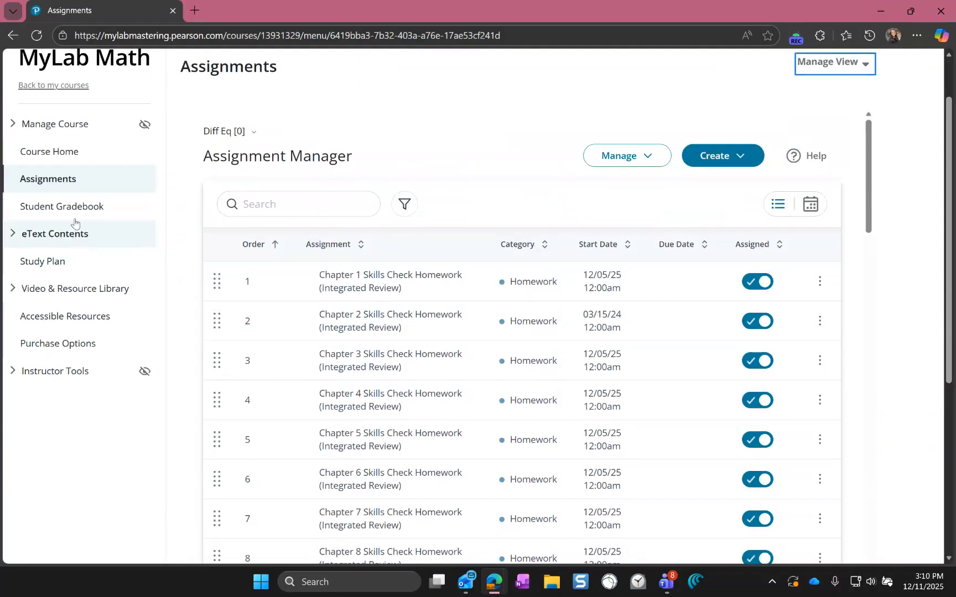
{"action": "left_click", "coordinate": [74, 216]}
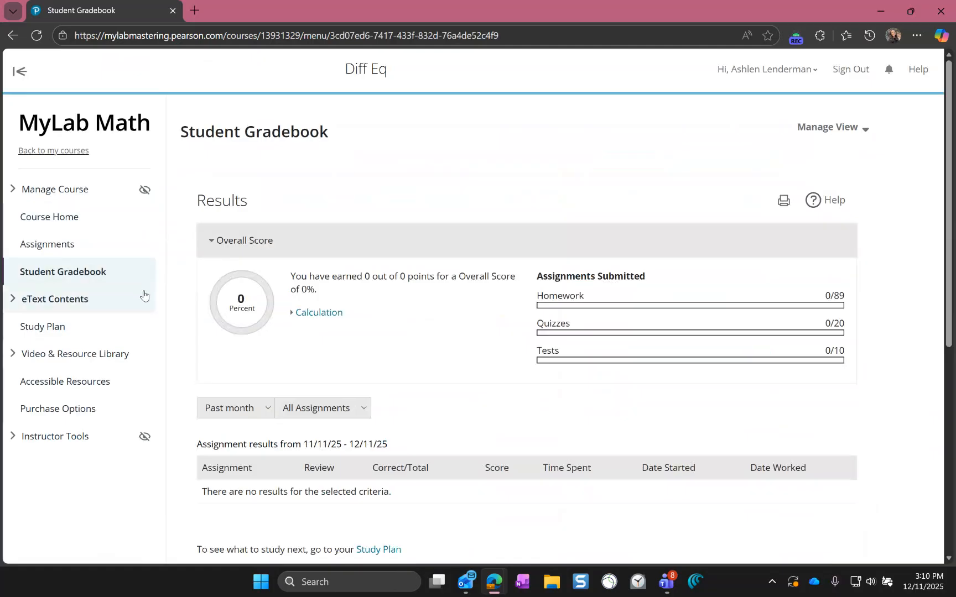
{"action": "left_click", "coordinate": [98, 304]}
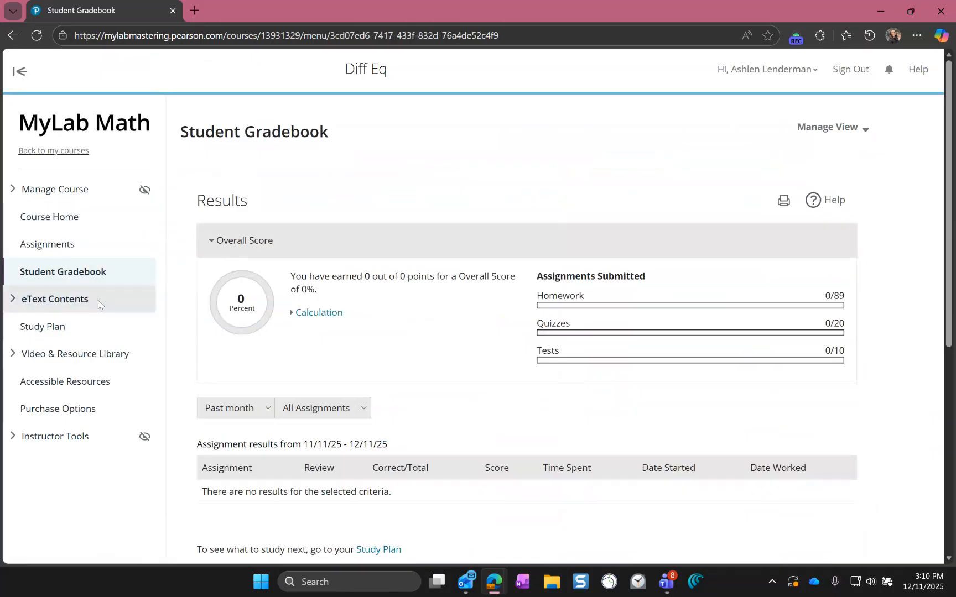
{"action": "scroll", "coordinate": [96, 309], "scroll_direction": "down", "scroll_amount": 3}
{"action": "scroll", "coordinate": [264, 309], "scroll_direction": "up", "scroll_amount": 3}
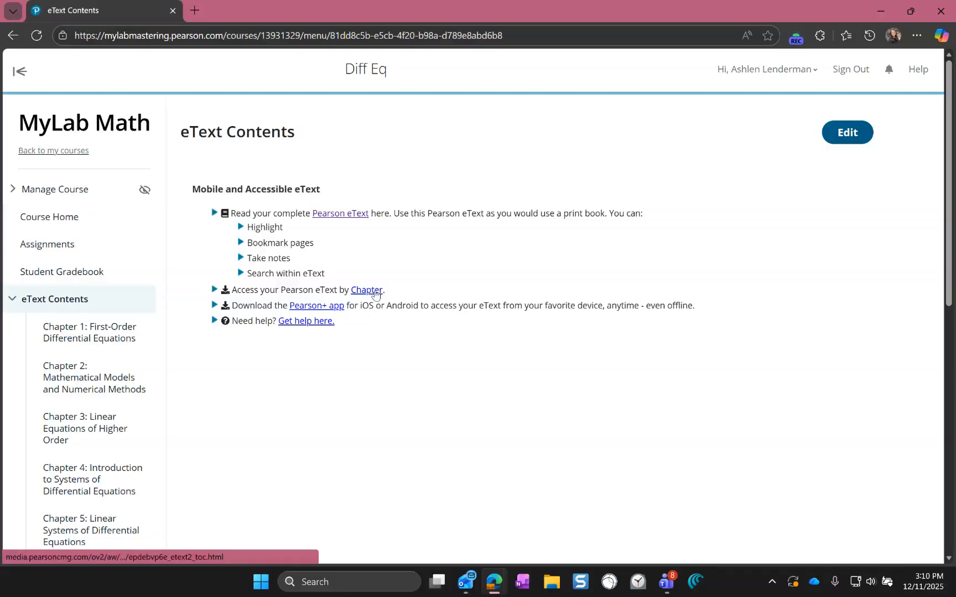
Step: Review the section resources of Chapter 2: Mathematical Models and Numerical Methods, and collapse eText Contents
{"action": "scroll", "coordinate": [57, 323], "scroll_direction": "down", "scroll_amount": 2}
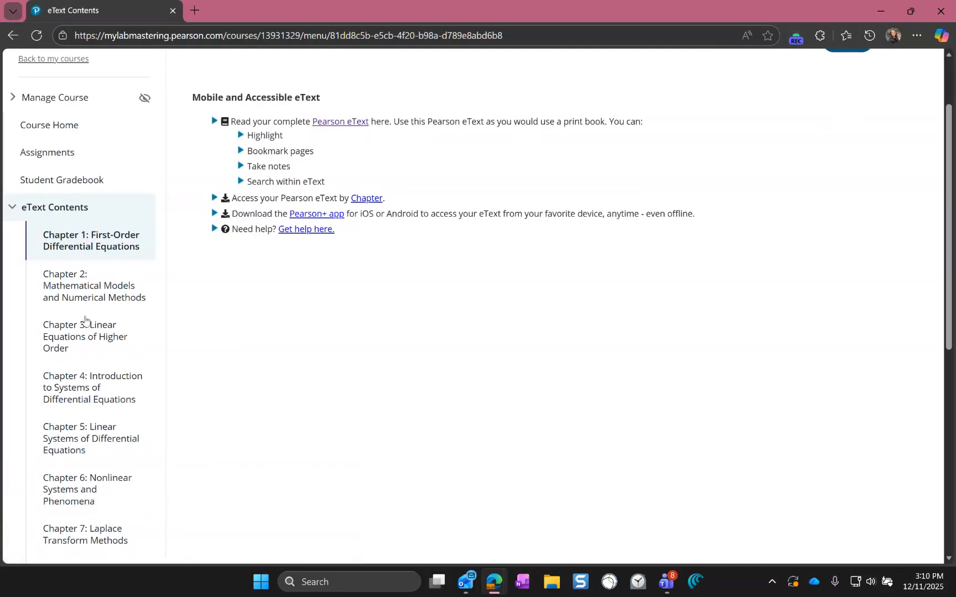
{"action": "left_click", "coordinate": [96, 245]}
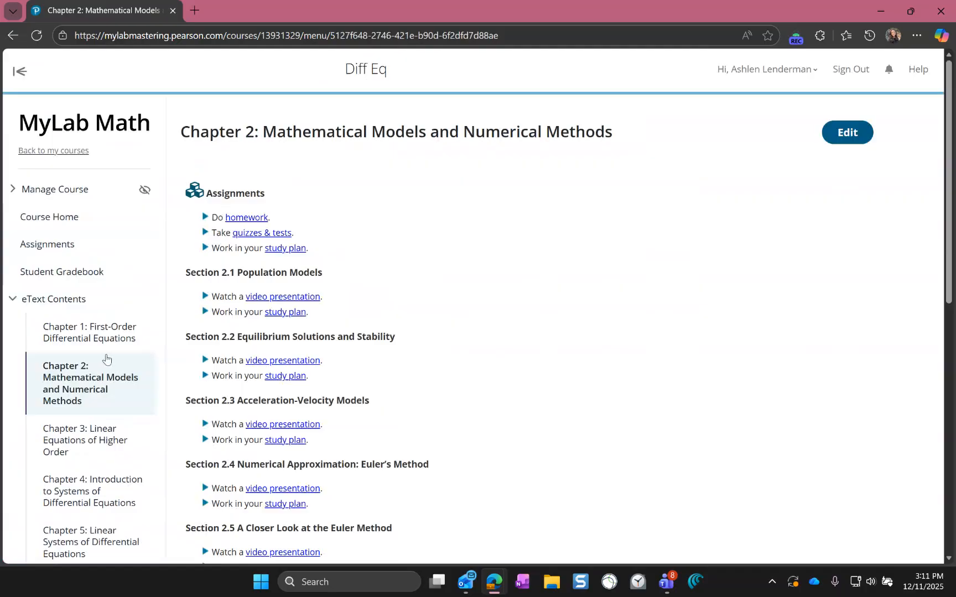
{"action": "scroll", "coordinate": [248, 232], "scroll_direction": "down", "scroll_amount": 5}
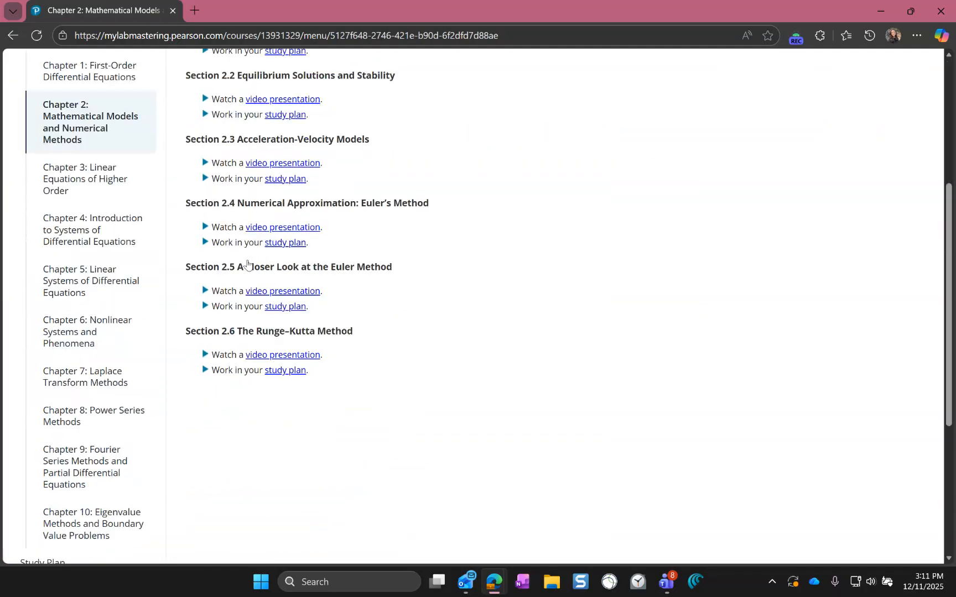
{"action": "scroll", "coordinate": [305, 268], "scroll_direction": "up", "scroll_amount": 2}
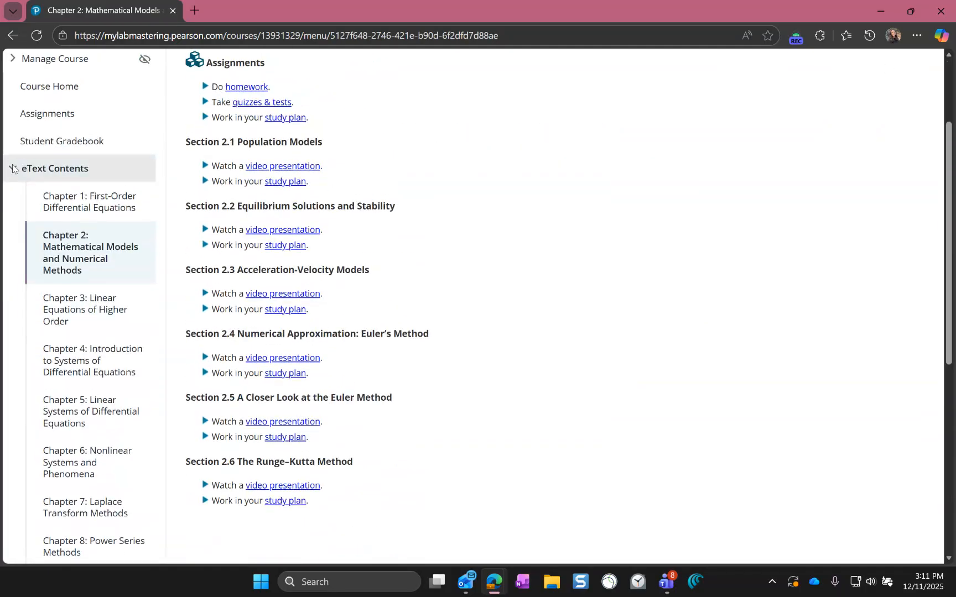
{"action": "left_click", "coordinate": [33, 168]}
Step: Open the Study Plan's progress view and examine the mastery details of sections such as AR.1 and 2.2
{"action": "left_click", "coordinate": [41, 202]}
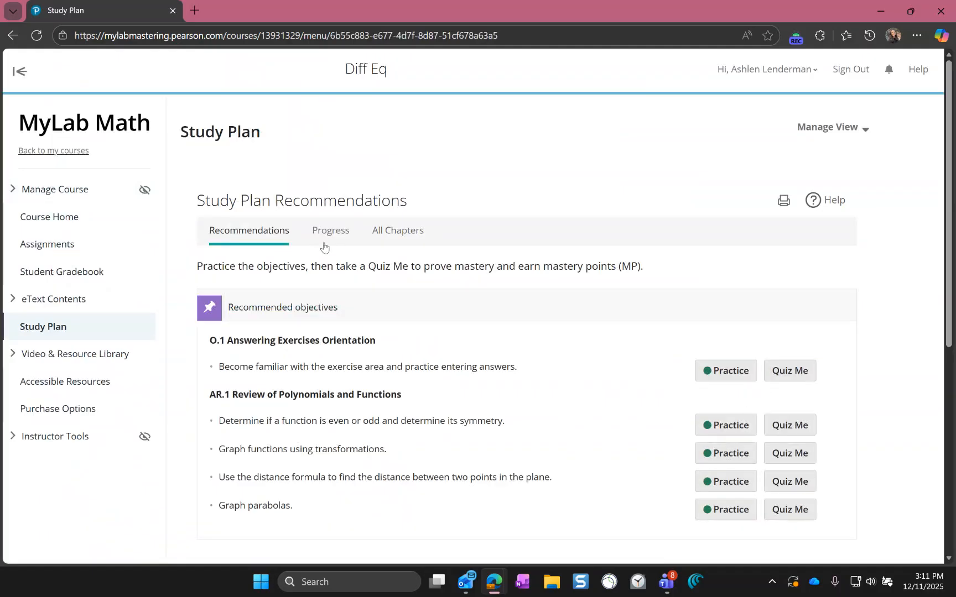
{"action": "left_click", "coordinate": [334, 240]}
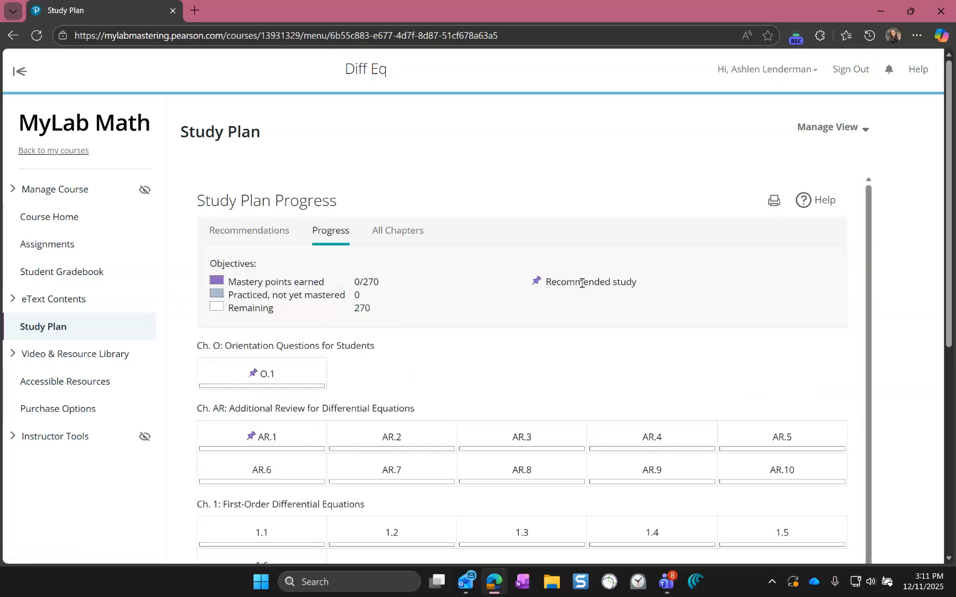
{"action": "mouse_move", "coordinate": [316, 365]}
{"action": "scroll", "coordinate": [411, 386], "scroll_direction": "down", "scroll_amount": 2}
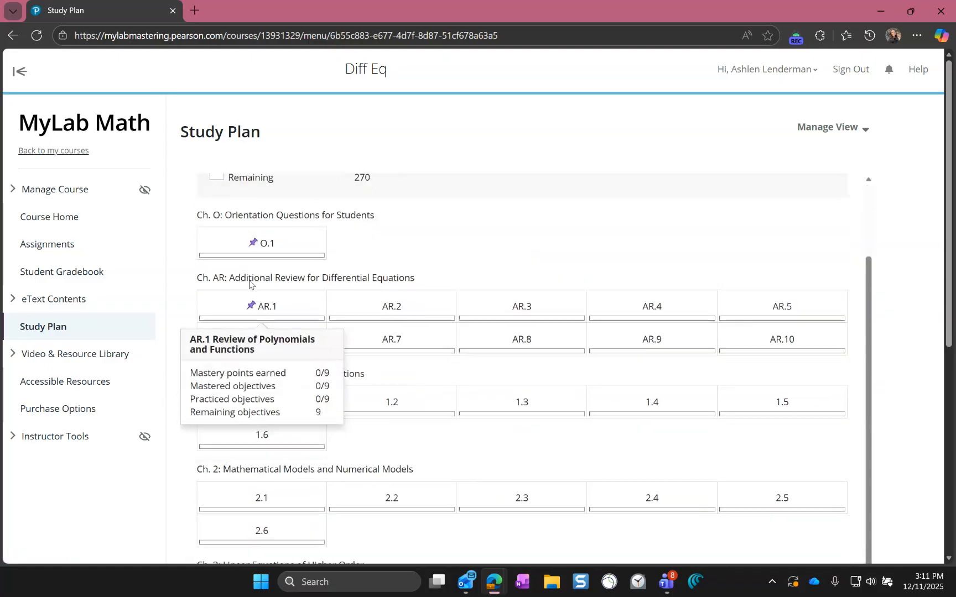
{"action": "scroll", "coordinate": [398, 448], "scroll_direction": "down", "scroll_amount": 1}
{"action": "mouse_move", "coordinate": [413, 438]}
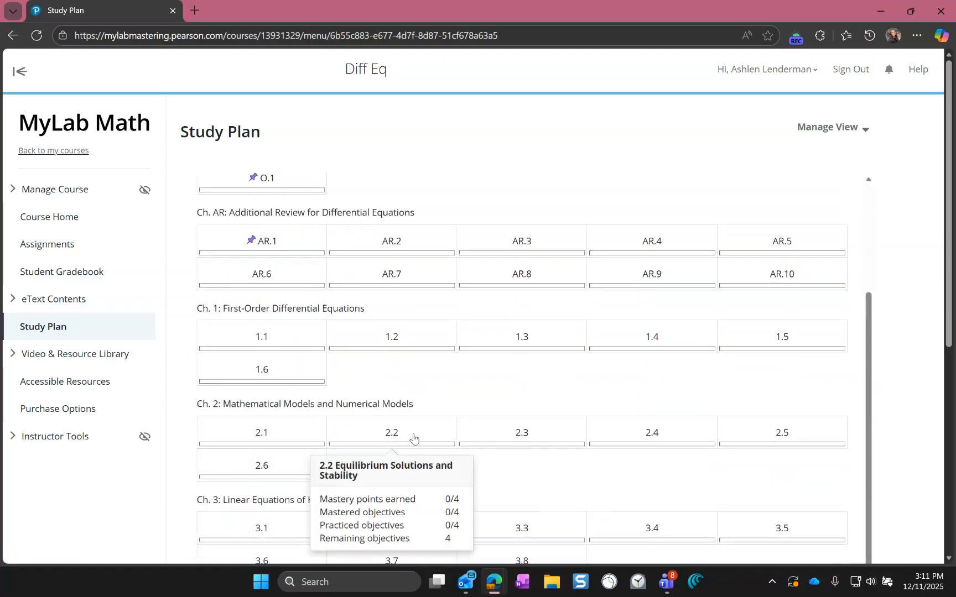
{"action": "scroll", "coordinate": [413, 438], "scroll_direction": "up", "scroll_amount": 3}
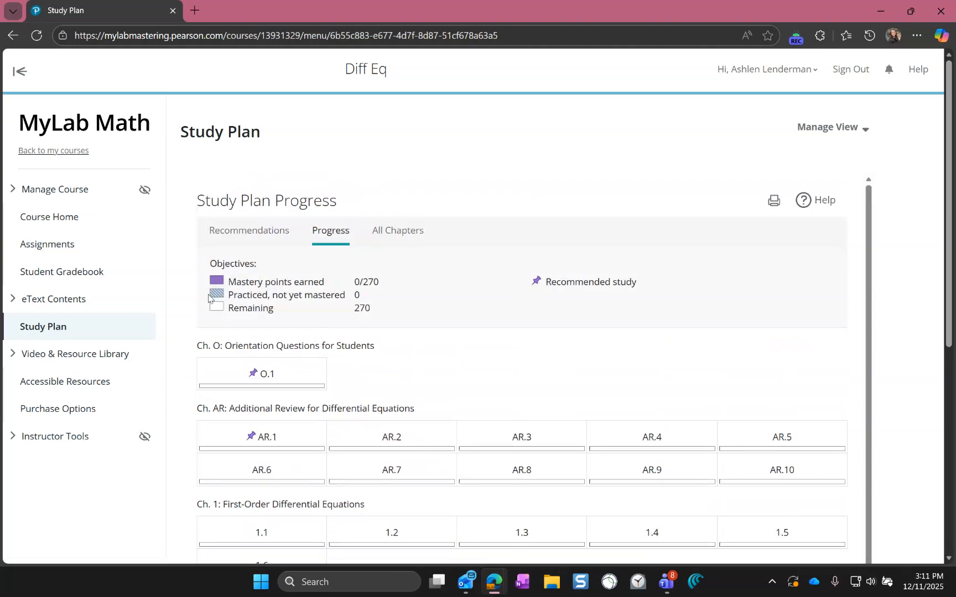
Step: Show the Study Plan's recommended objectives, and open the Video & Resource Library
{"action": "mouse_move", "coordinate": [301, 382]}
{"action": "left_click", "coordinate": [273, 232]}
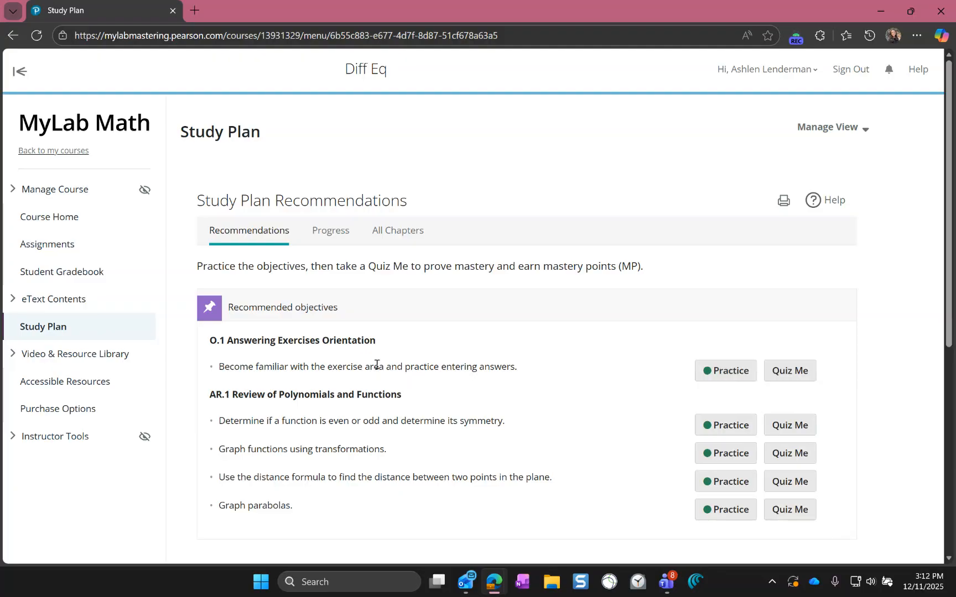
{"action": "left_click", "coordinate": [58, 376]}
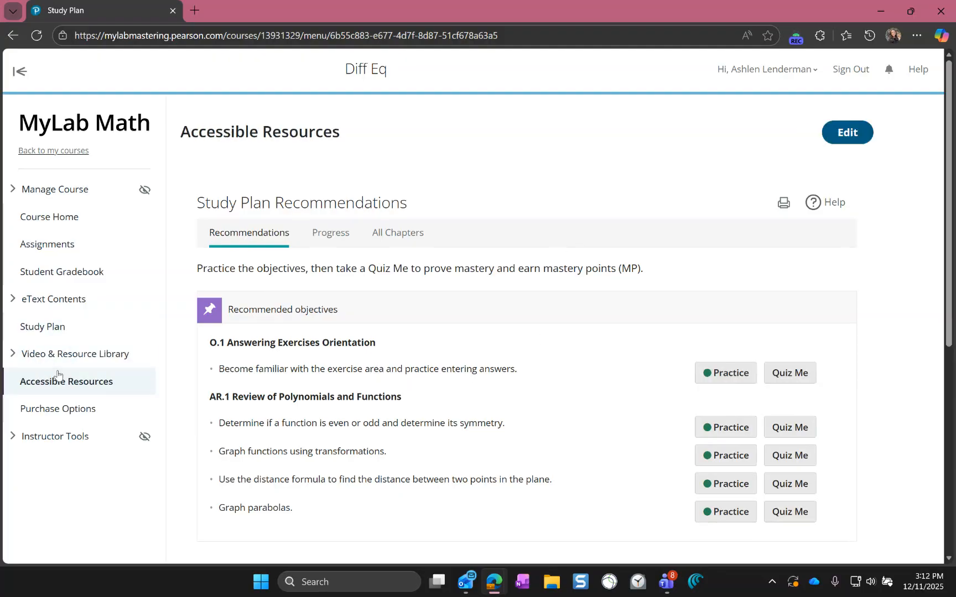
{"action": "left_click", "coordinate": [57, 356]}
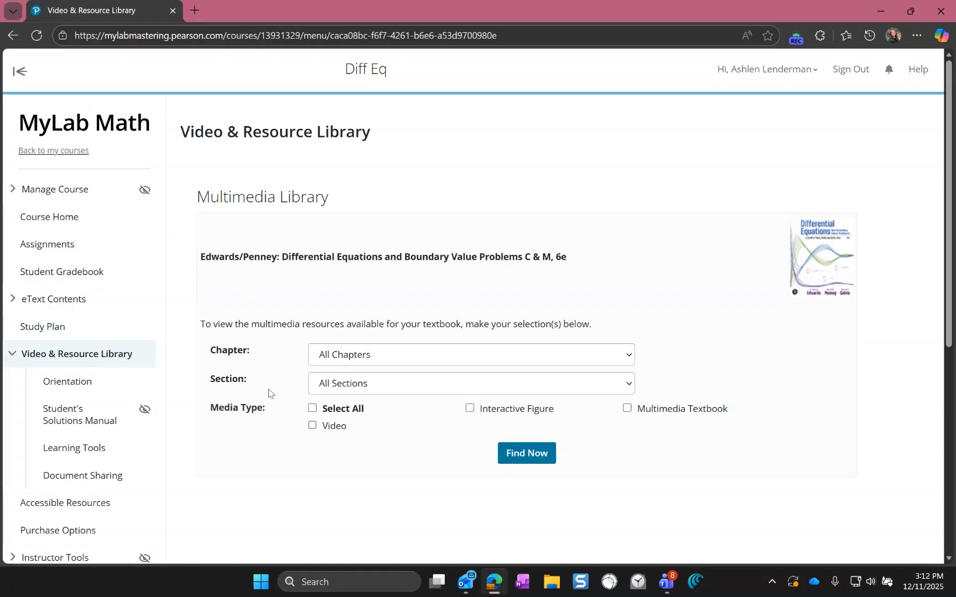
Step: Search the Multimedia Library for all media types across all chapters and sections
{"action": "left_click", "coordinate": [312, 409]}
{"action": "left_click", "coordinate": [364, 361]}
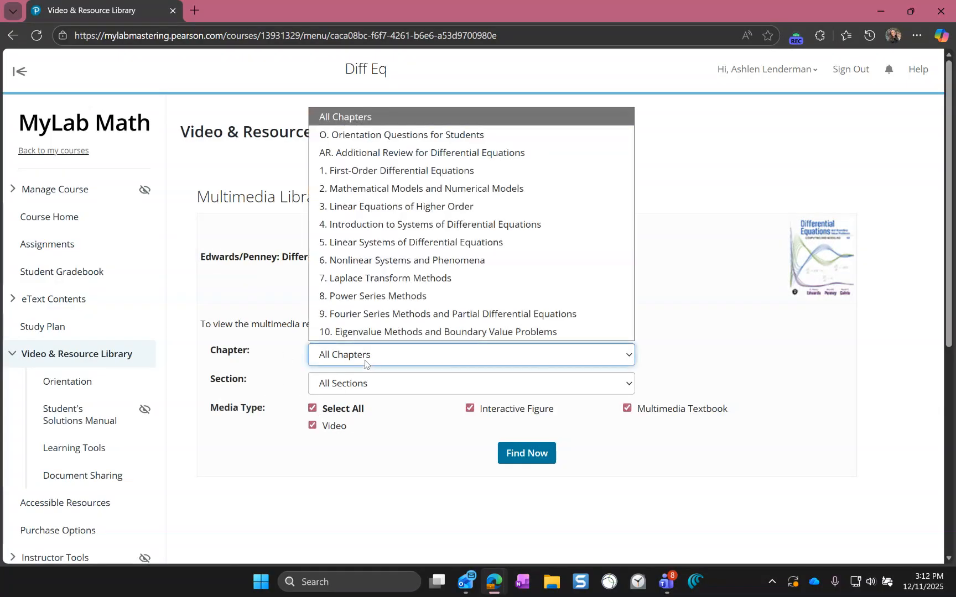
{"action": "left_click", "coordinate": [698, 338]}
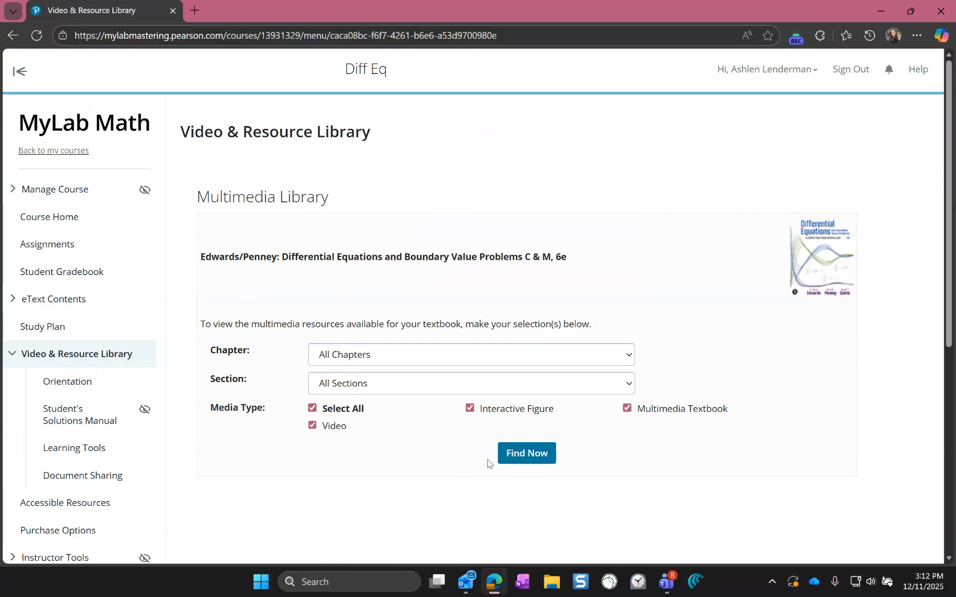
{"action": "left_click", "coordinate": [512, 456]}
{"action": "scroll", "coordinate": [281, 448], "scroll_direction": "down", "scroll_amount": 5}
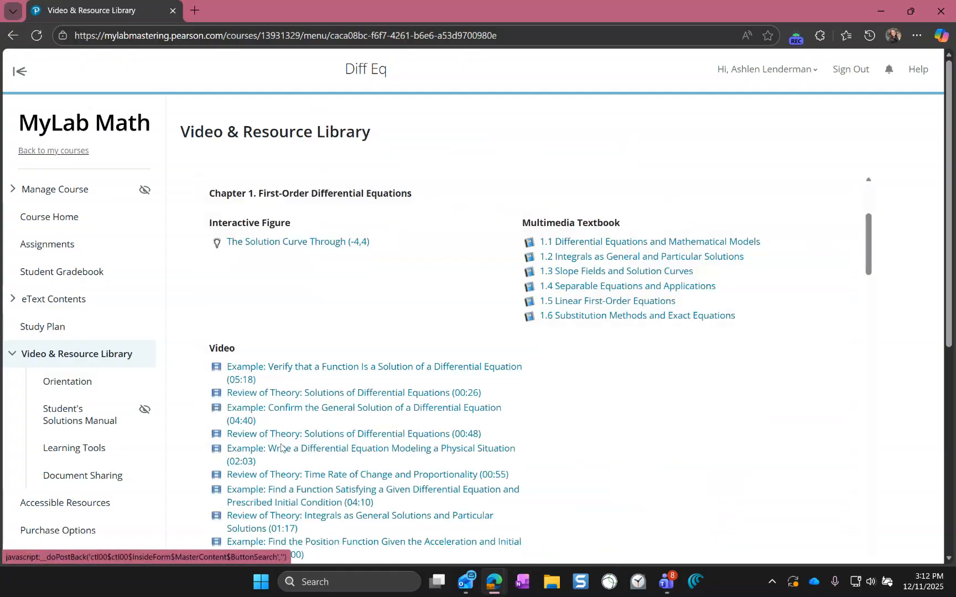
Step: Open Chapter 2's interactive direction field figure, move its solution-curve point to about (1.99, 0.21), and close the figure
{"action": "scroll", "coordinate": [276, 420], "scroll_direction": "down", "scroll_amount": 15}
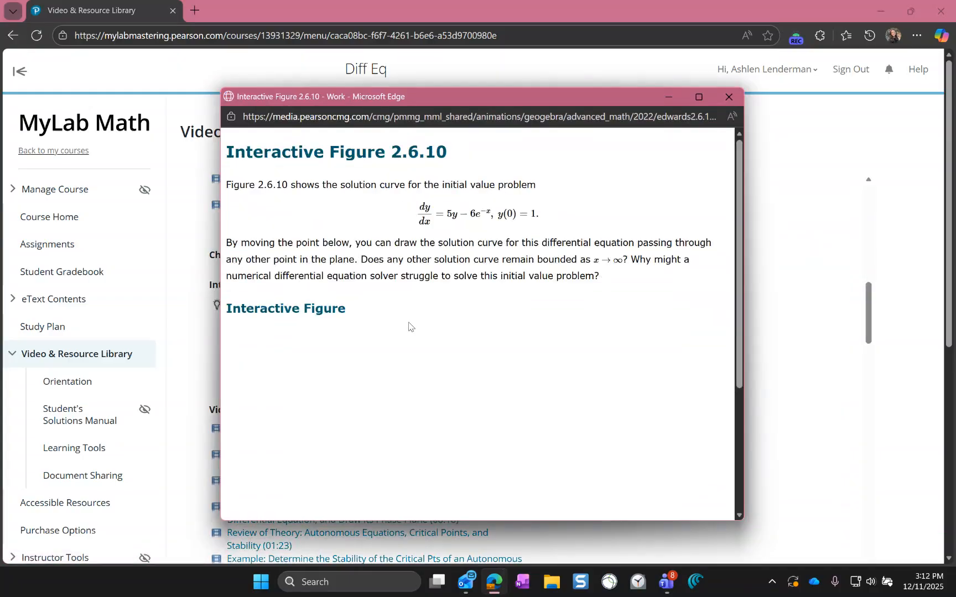
{"action": "scroll", "coordinate": [277, 326], "scroll_direction": "down", "scroll_amount": 3}
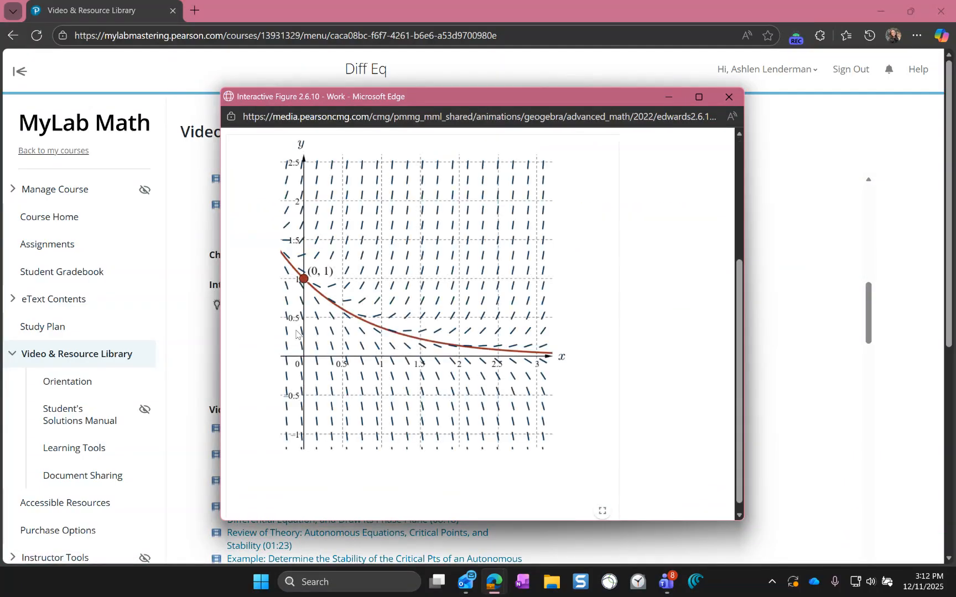
{"action": "scroll", "coordinate": [298, 276], "scroll_direction": "down", "scroll_amount": 1}
{"action": "left_click_drag", "start_coordinate": [303, 269], "coordinate": [454, 332]}
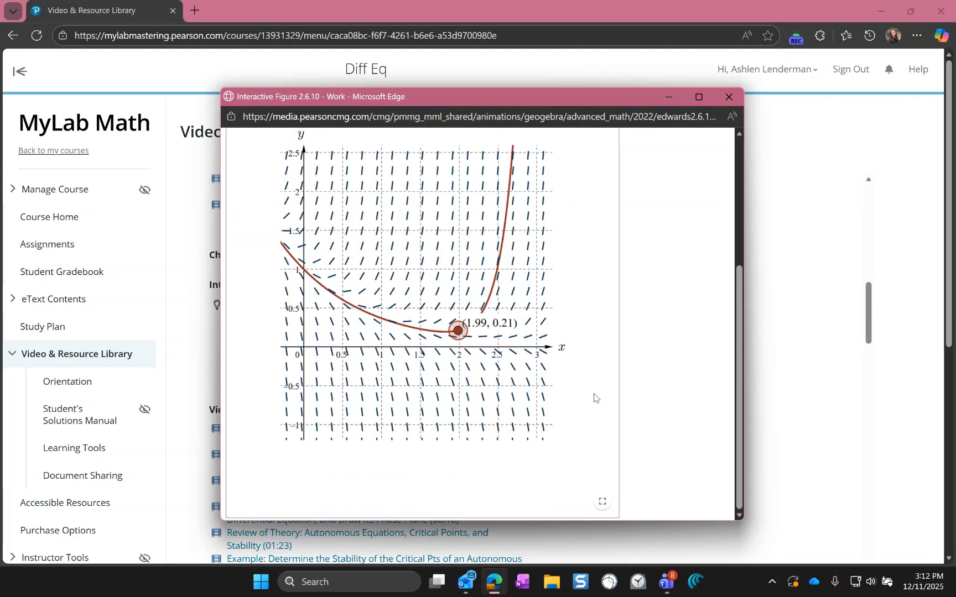
{"action": "scroll", "coordinate": [593, 401], "scroll_direction": "up", "scroll_amount": 4}
{"action": "left_click", "coordinate": [733, 99]}
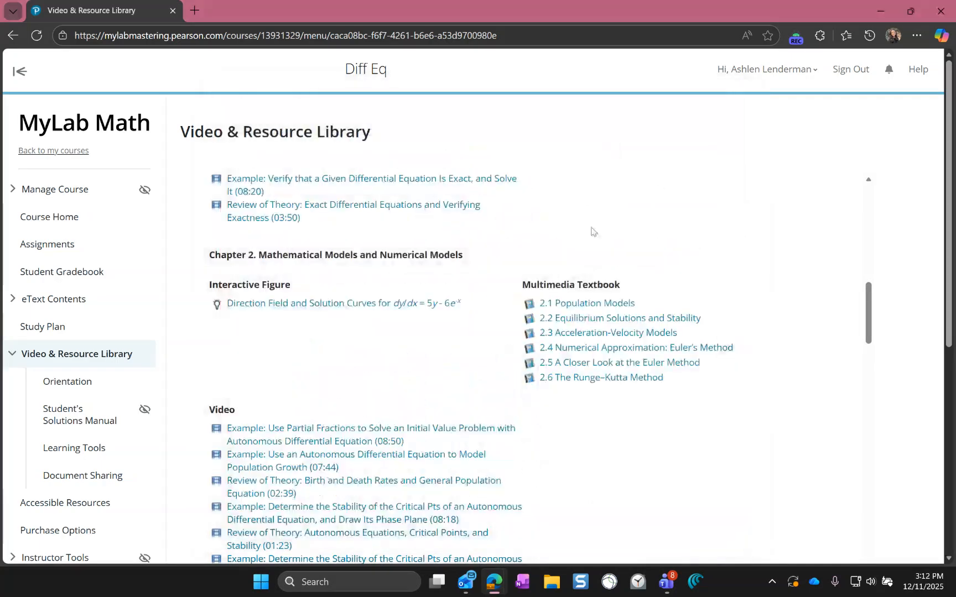
Step: Open Chapter 3's interactive figure for y'' + 3y' + 2y = 0, try y'(0) = 5.5 and y(0) = -0.4, and close it
{"action": "scroll", "coordinate": [365, 324], "scroll_direction": "down", "scroll_amount": 10}
{"action": "scroll", "coordinate": [318, 290], "scroll_direction": "up", "scroll_amount": 3}
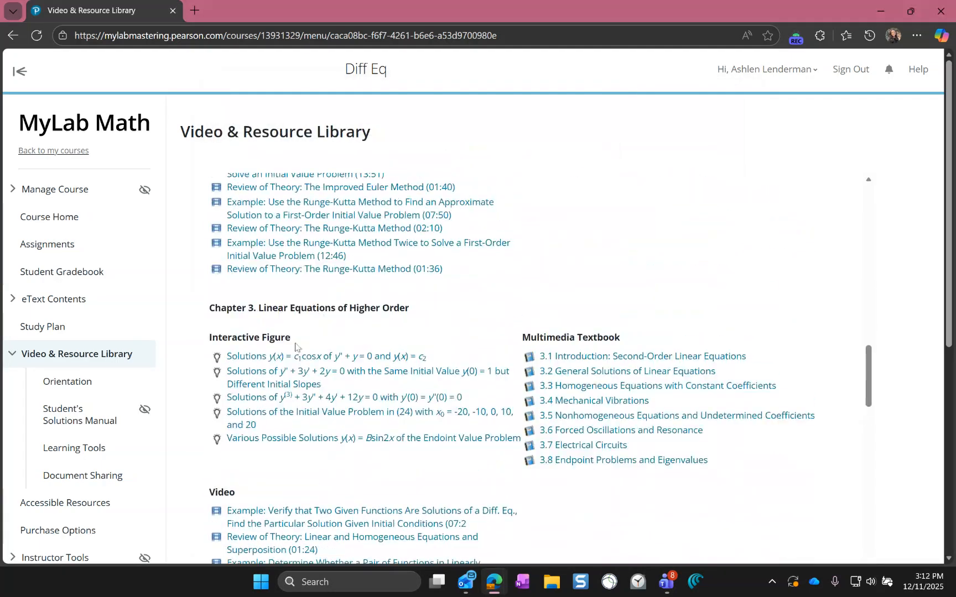
{"action": "left_click", "coordinate": [288, 375]}
{"action": "scroll", "coordinate": [277, 348], "scroll_direction": "down", "scroll_amount": 3}
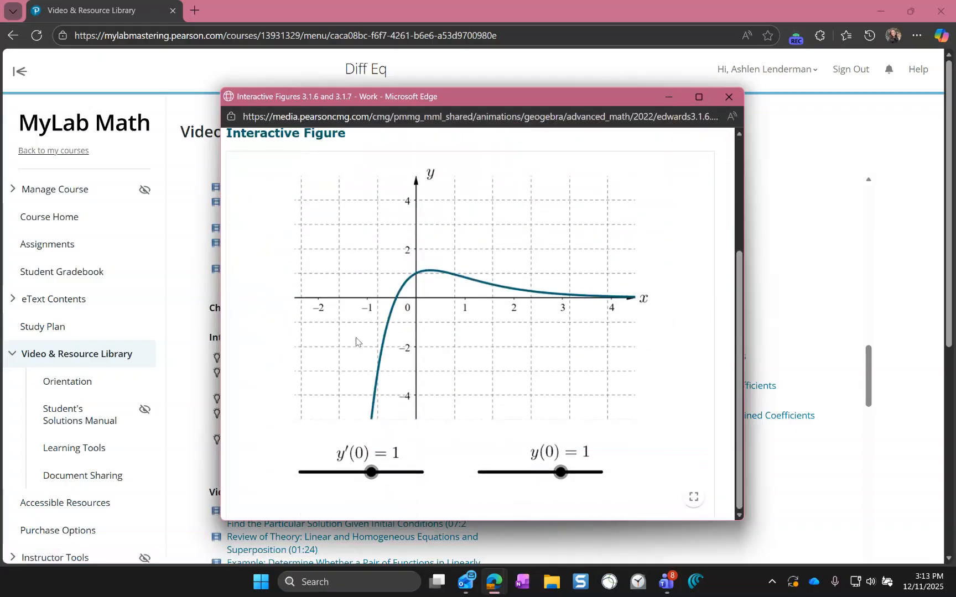
{"action": "left_click_drag", "start_coordinate": [374, 473], "coordinate": [417, 478]}
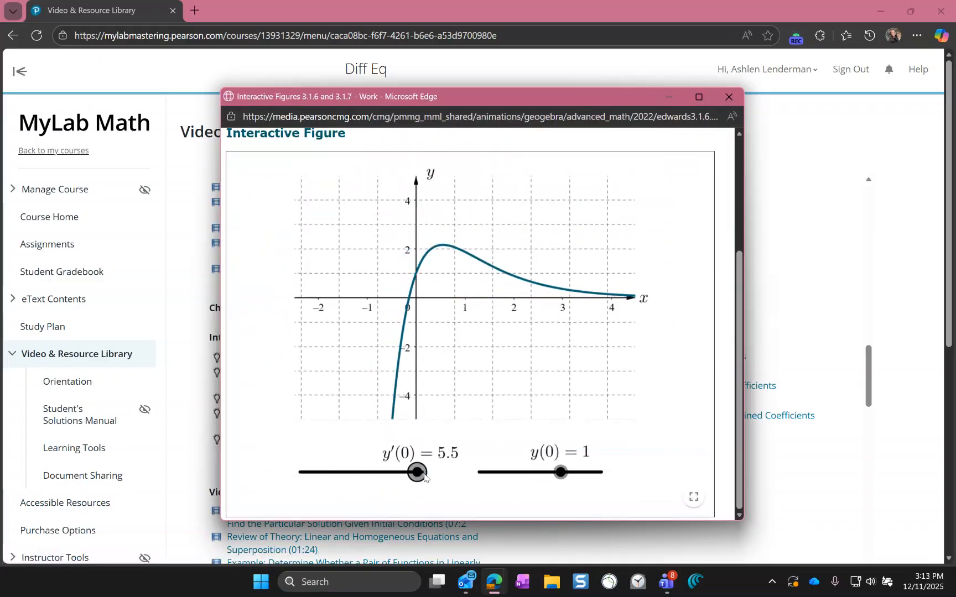
{"action": "left_click_drag", "start_coordinate": [560, 475], "coordinate": [533, 497]}
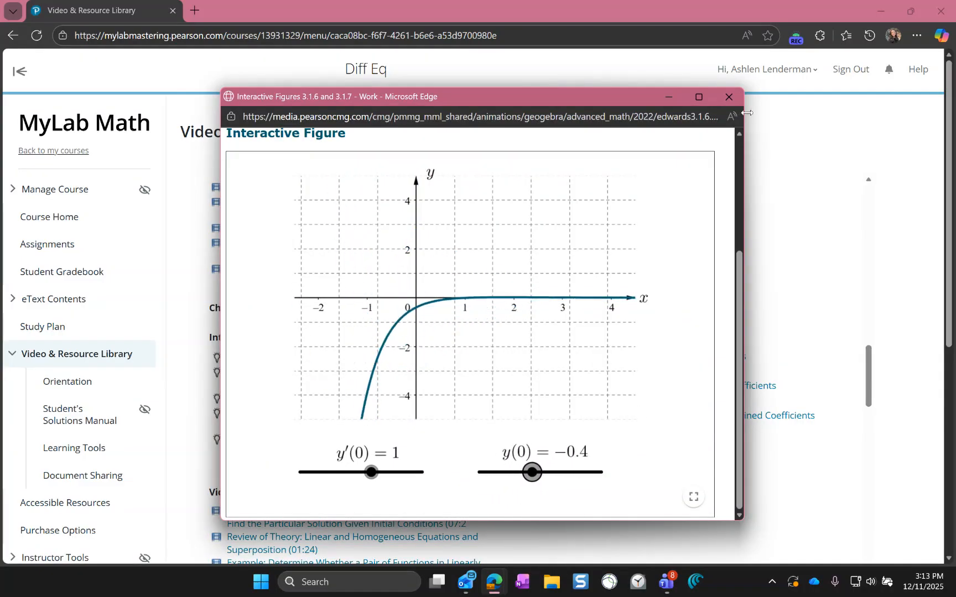
{"action": "left_click", "coordinate": [729, 97]}
Step: View the Student's Solutions Manual that accompanies the textbook, and close its window
{"action": "scroll", "coordinate": [398, 301], "scroll_direction": "down", "scroll_amount": 1}
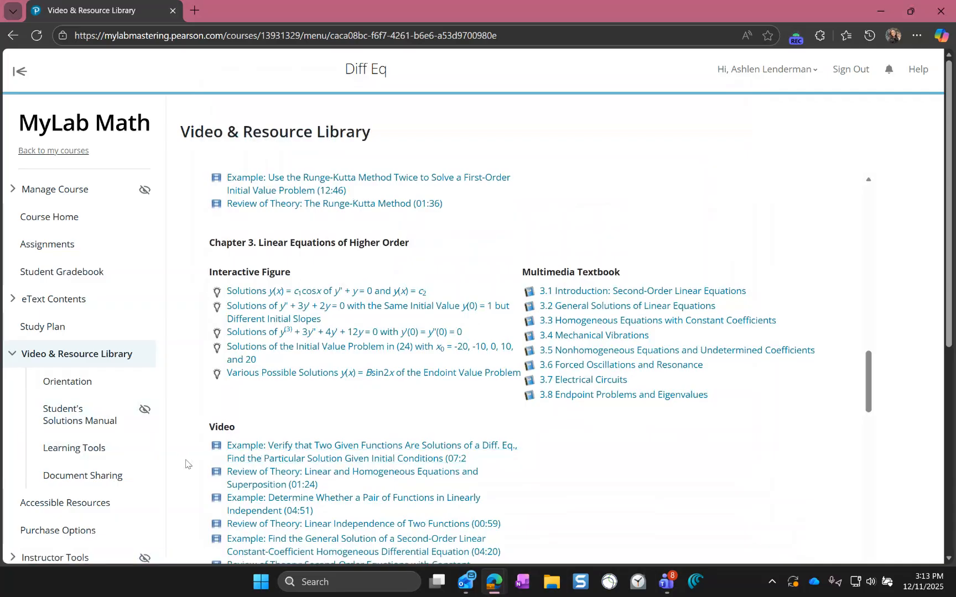
{"action": "scroll", "coordinate": [83, 459], "scroll_direction": "down", "scroll_amount": 4}
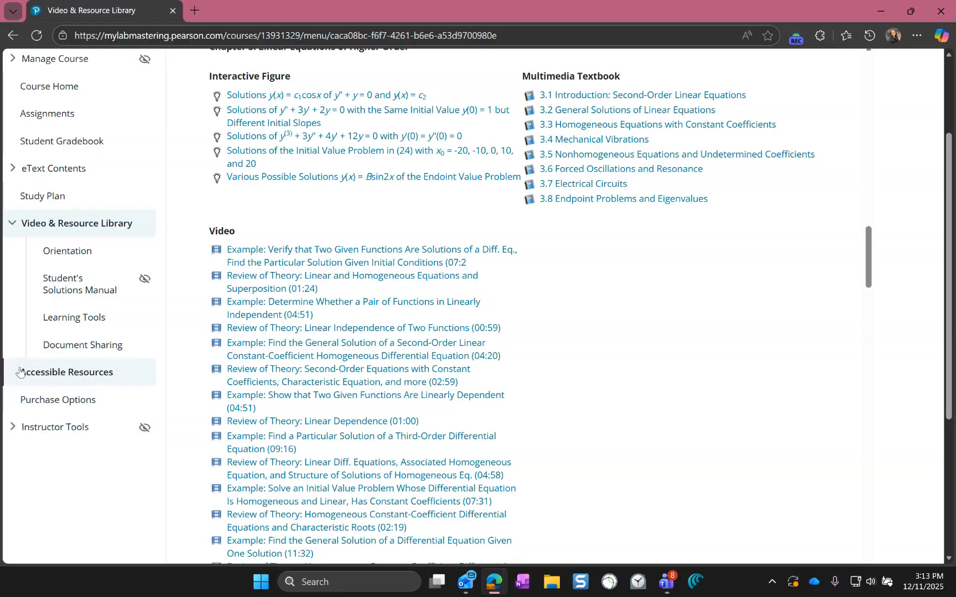
{"action": "left_click", "coordinate": [68, 292]}
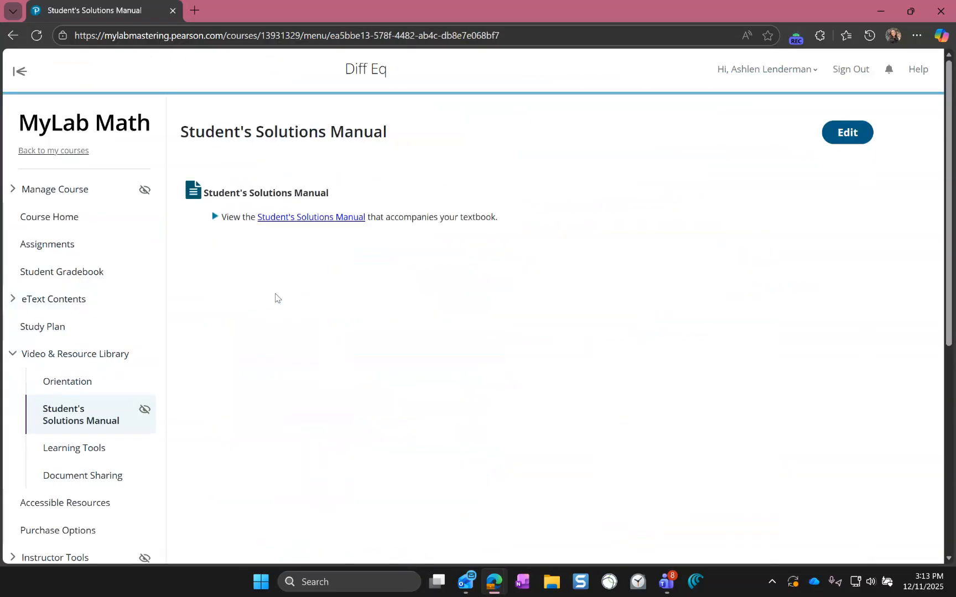
{"action": "left_click", "coordinate": [320, 219]}
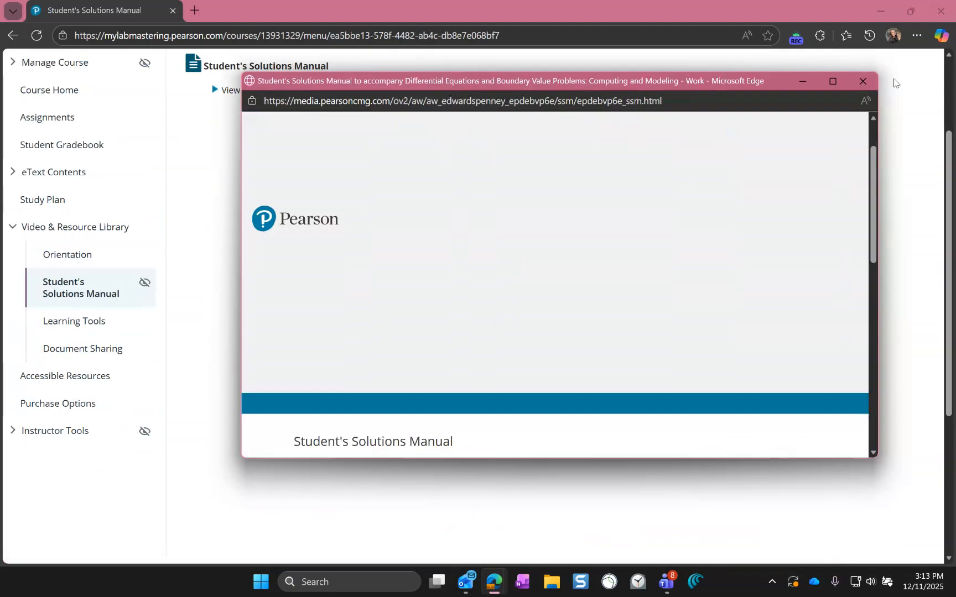
{"action": "left_click", "coordinate": [862, 81]}
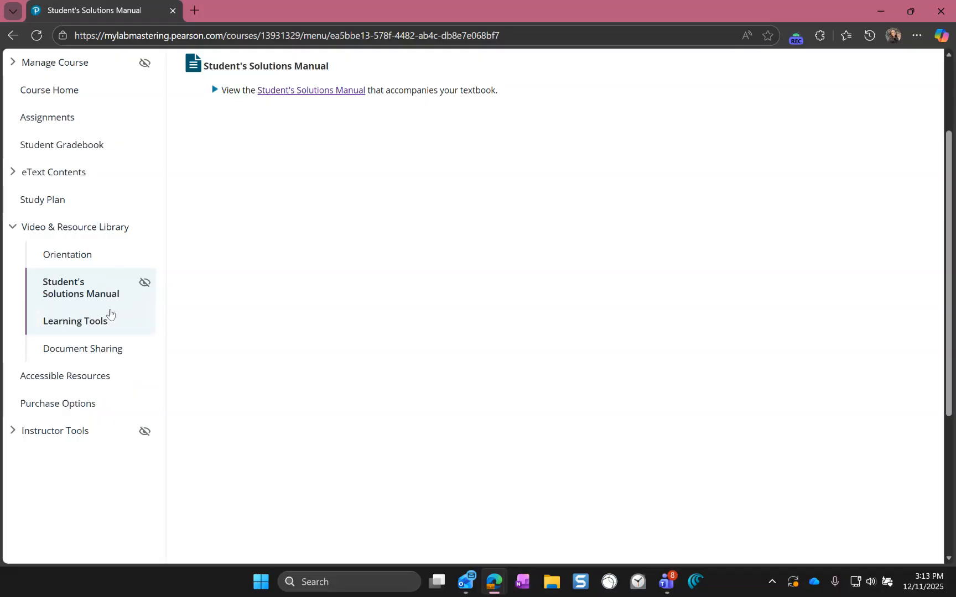
Step: Review the Accessible Resources page, and open Purchase Options
{"action": "left_click", "coordinate": [31, 389]}
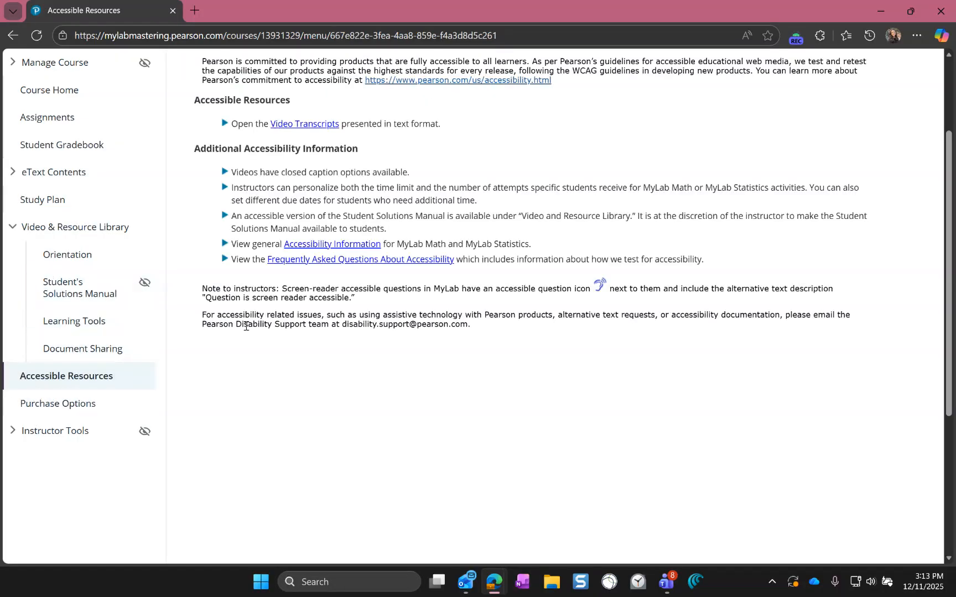
{"action": "scroll", "coordinate": [247, 327], "scroll_direction": "up", "scroll_amount": 3}
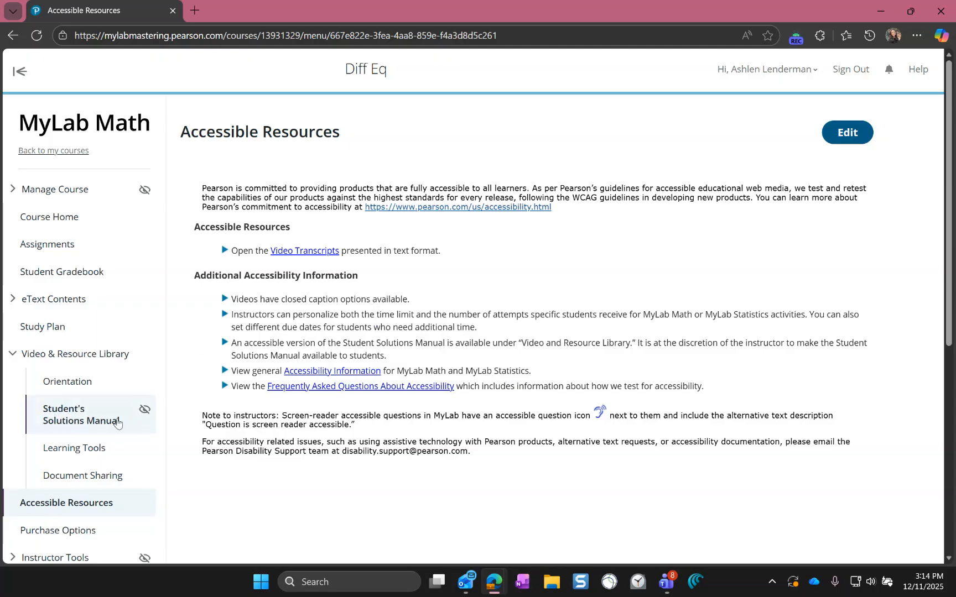
{"action": "scroll", "coordinate": [116, 423], "scroll_direction": "down", "scroll_amount": 2}
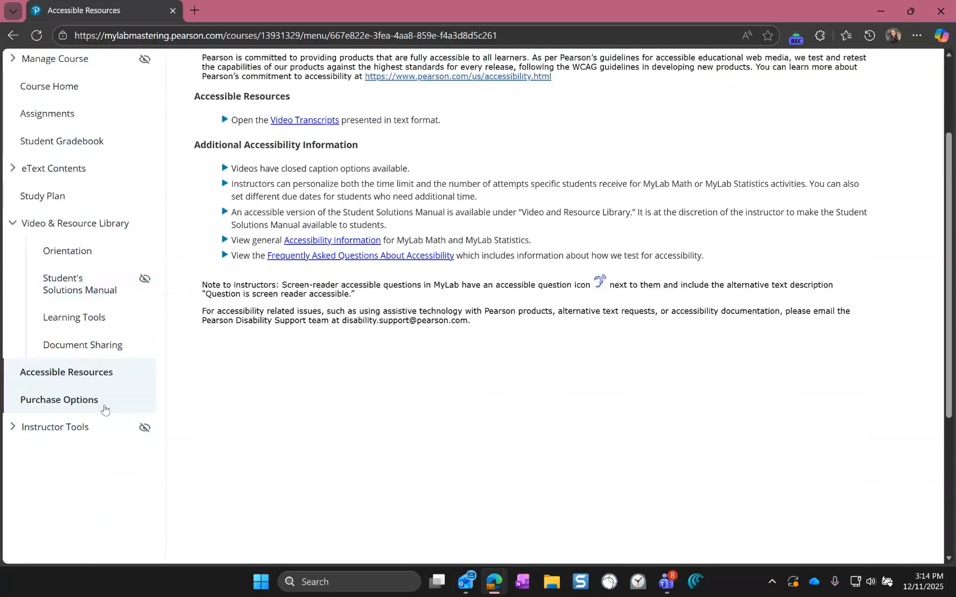
{"action": "left_click", "coordinate": [104, 409]}
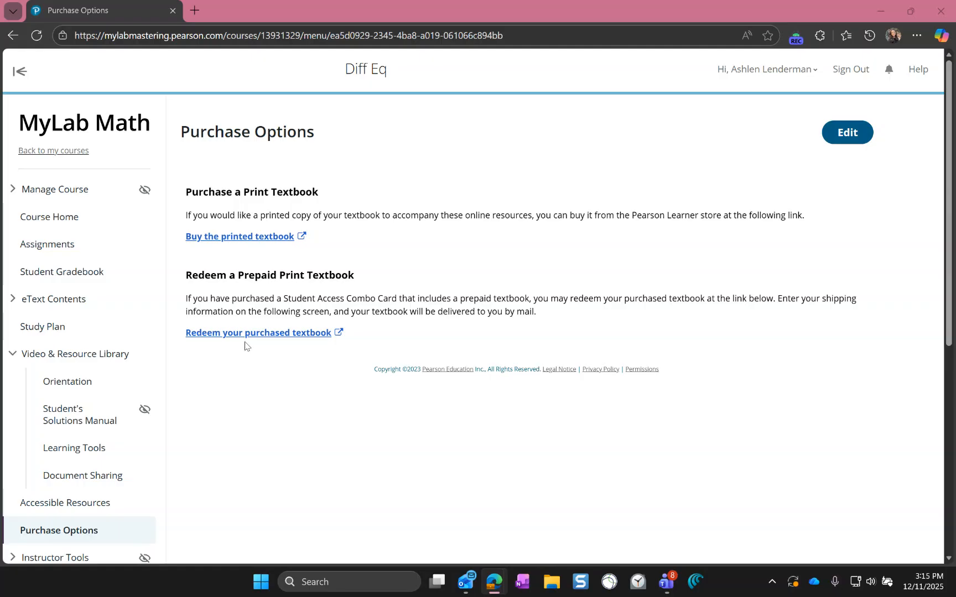
Step: Expand the Instructor Tools and open the Assignment Manager
{"action": "scroll", "coordinate": [158, 382], "scroll_direction": "down", "scroll_amount": 2}
{"action": "left_click", "coordinate": [57, 429]}
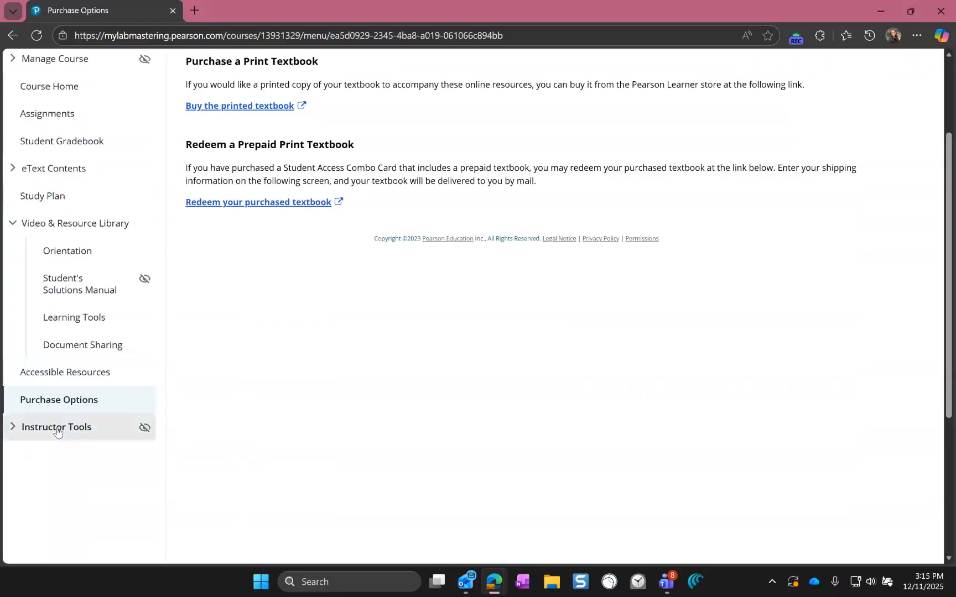
{"action": "scroll", "coordinate": [119, 334], "scroll_direction": "down", "scroll_amount": 3}
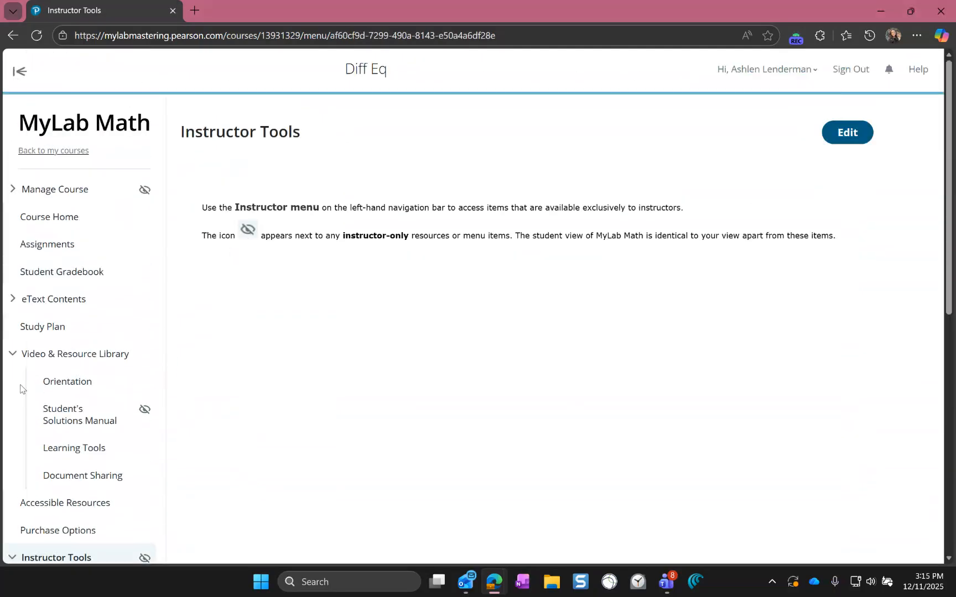
{"action": "scroll", "coordinate": [20, 392], "scroll_direction": "down", "scroll_amount": 2}
{"action": "left_click", "coordinate": [90, 453]}
{"action": "scroll", "coordinate": [143, 433], "scroll_direction": "down", "scroll_amount": 2}
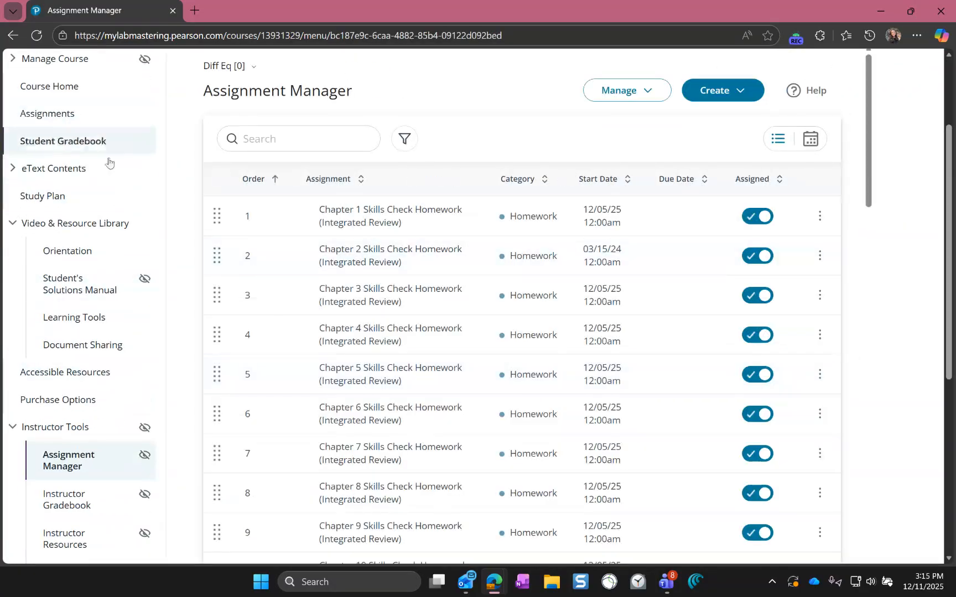
Step: Look through the homework and quiz list, and try the reordering handle of the Chapter 1 Skills Check Homework
{"action": "scroll", "coordinate": [239, 300], "scroll_direction": "down", "scroll_amount": 5}
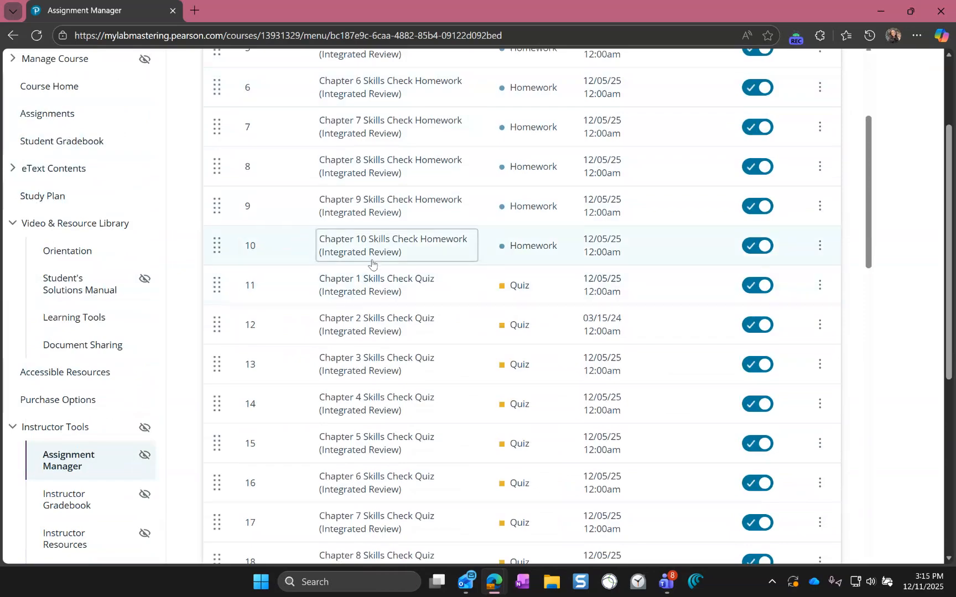
{"action": "scroll", "coordinate": [372, 264], "scroll_direction": "up", "scroll_amount": 5}
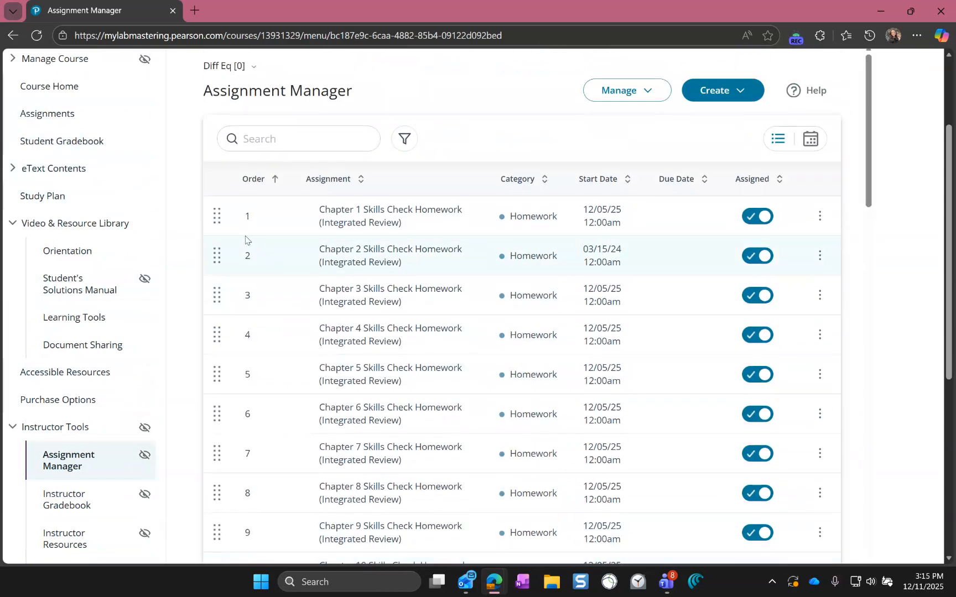
{"action": "mouse_move", "coordinate": [217, 216]}
{"action": "left_mouse_down"}
{"action": "mouse_move", "coordinate": [214, 279]}
{"action": "mouse_move", "coordinate": [215, 219]}
{"action": "left_mouse_up"}
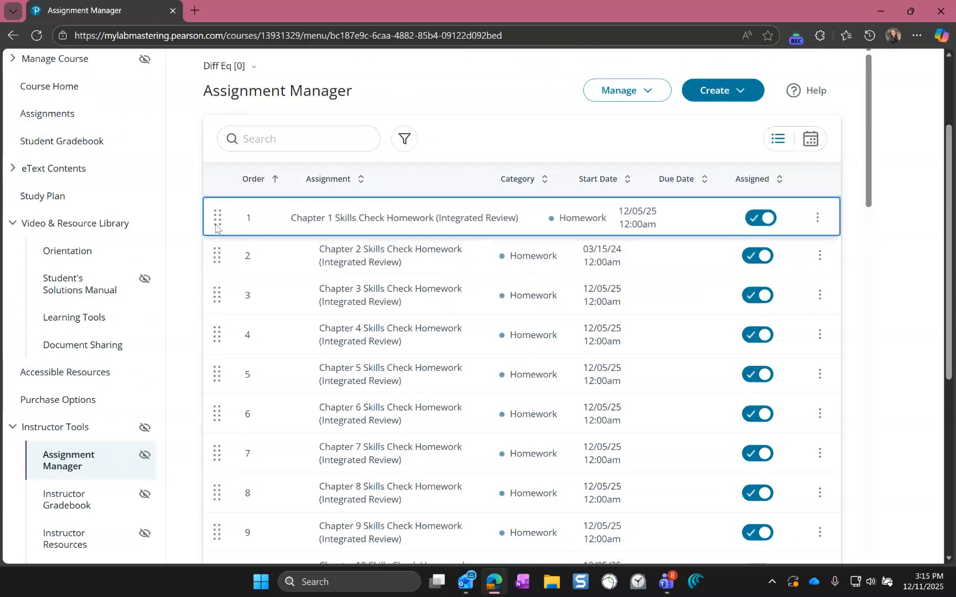
Step: Open the Chapter 1 Skills Check Homework for editing and advance through its question selection to the Choose Settings stage
{"action": "left_click", "coordinate": [821, 217]}
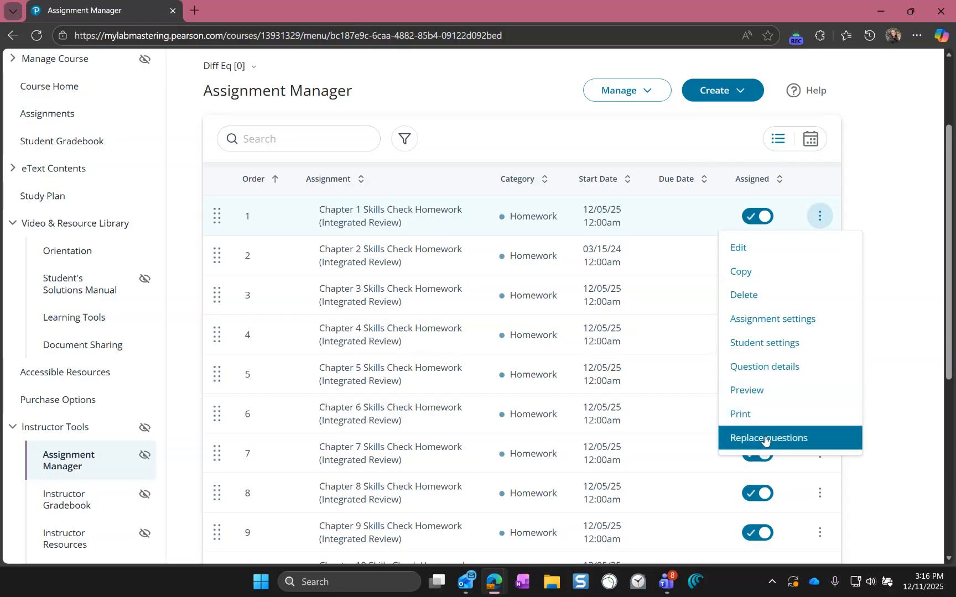
{"action": "left_click", "coordinate": [752, 252]}
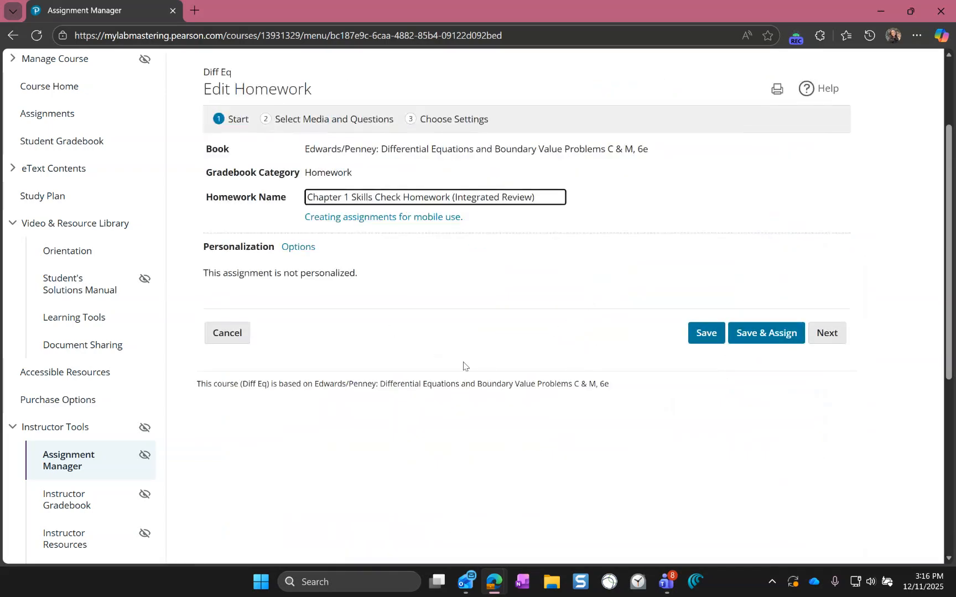
{"action": "left_click", "coordinate": [830, 335]}
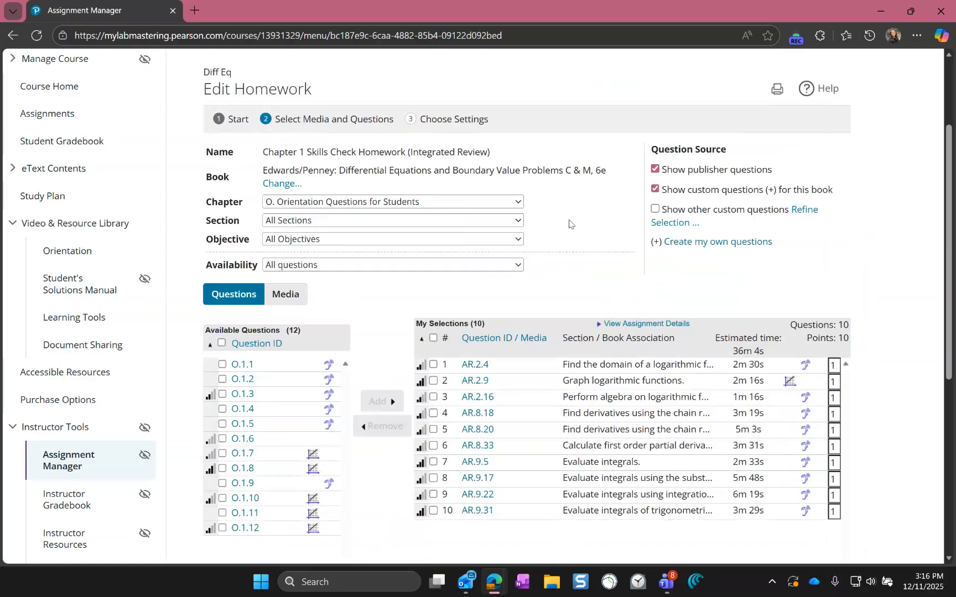
{"action": "scroll", "coordinate": [570, 221], "scroll_direction": "down", "scroll_amount": 5}
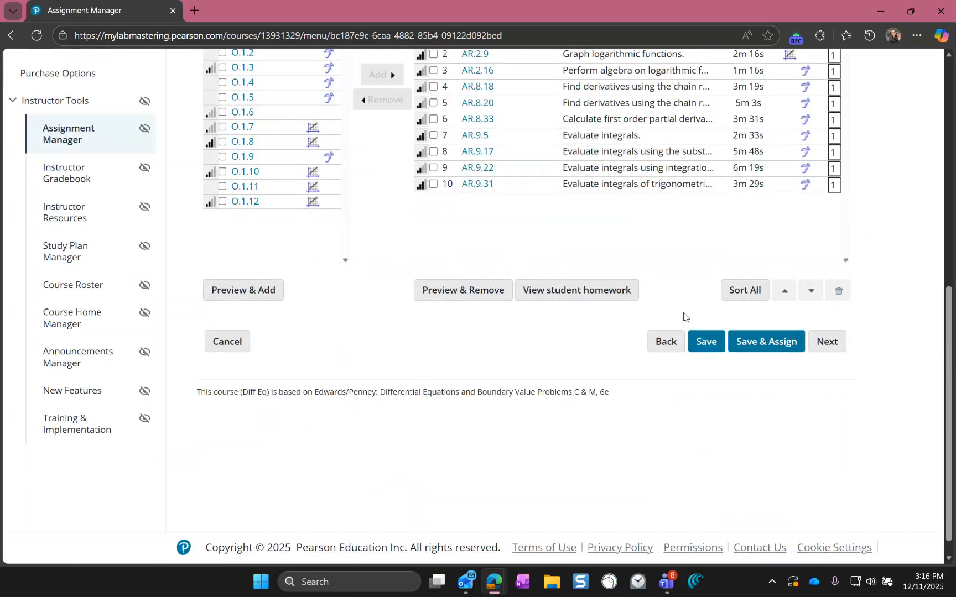
{"action": "left_click", "coordinate": [828, 342]}
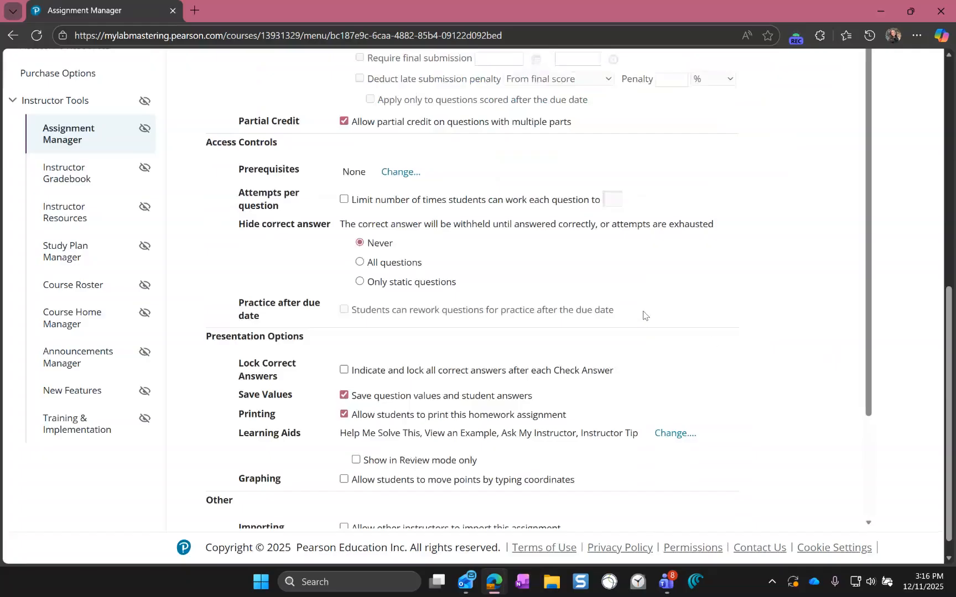
Step: Review the homework's availability, scoring, access control and presentation settings from start to end
{"action": "scroll", "coordinate": [642, 315], "scroll_direction": "up", "scroll_amount": 7}
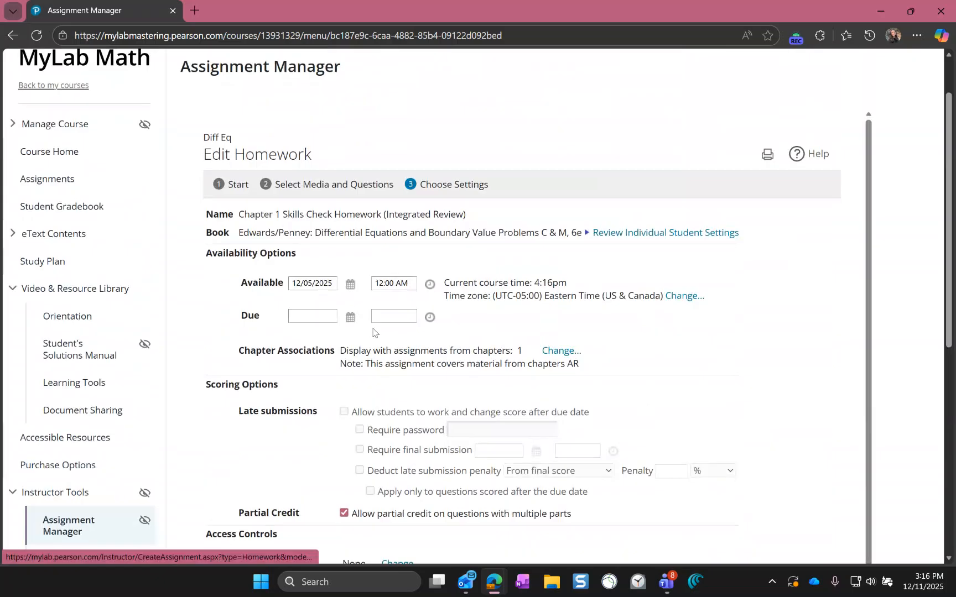
{"action": "scroll", "coordinate": [412, 337], "scroll_direction": "down", "scroll_amount": 2}
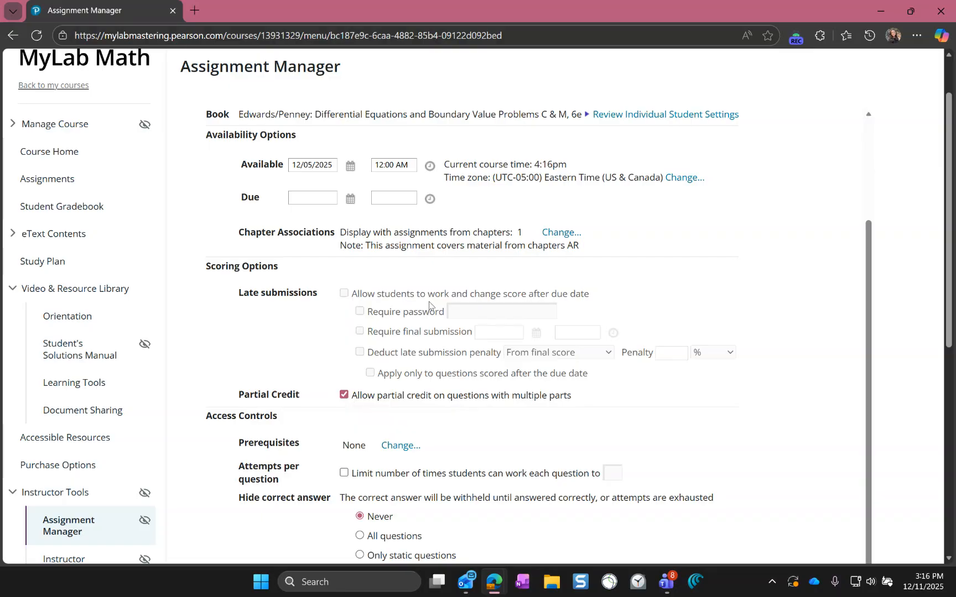
{"action": "scroll", "coordinate": [371, 368], "scroll_direction": "down", "scroll_amount": 2}
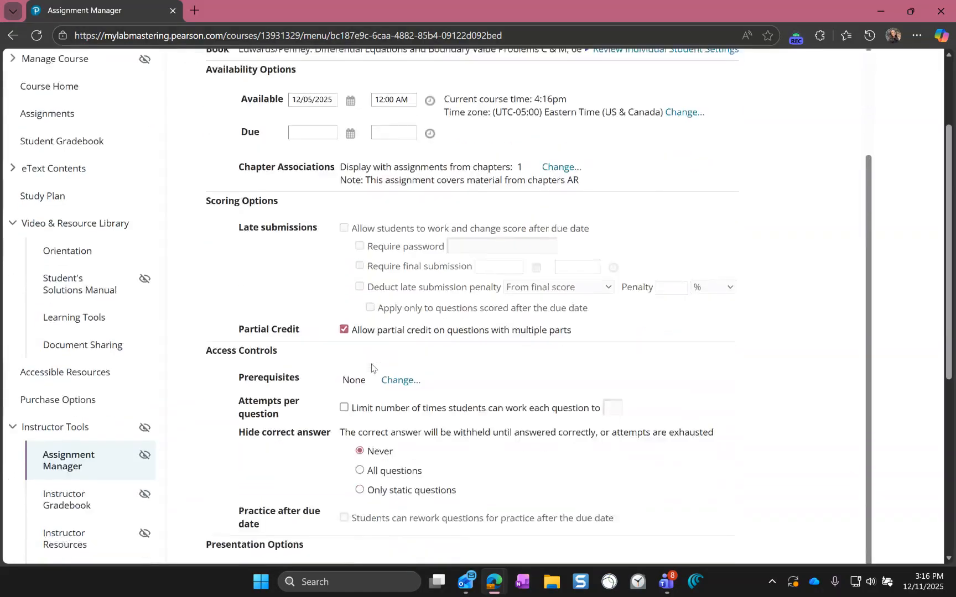
{"action": "scroll", "coordinate": [373, 365], "scroll_direction": "down", "scroll_amount": 1}
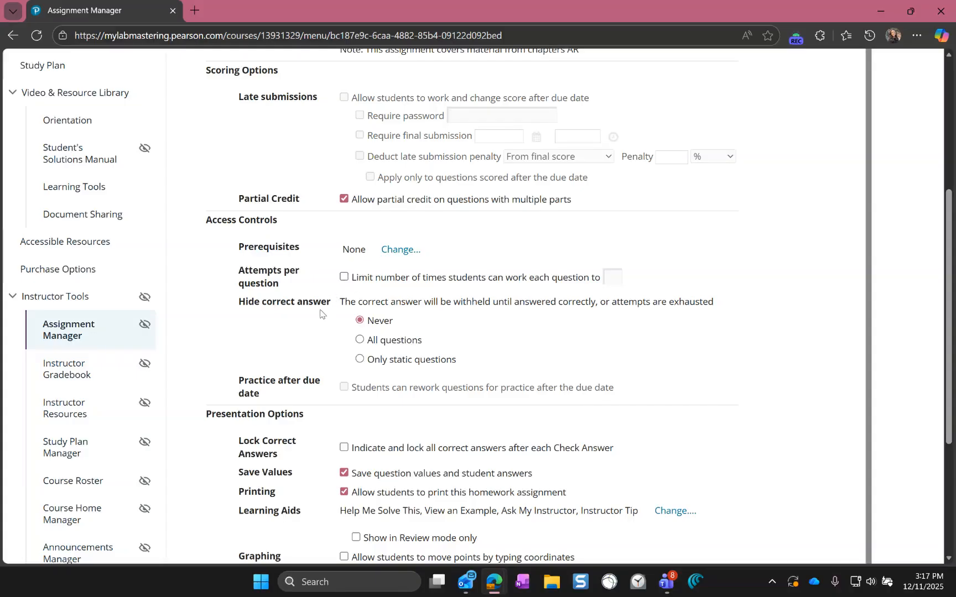
{"action": "scroll", "coordinate": [320, 314], "scroll_direction": "down", "scroll_amount": 3}
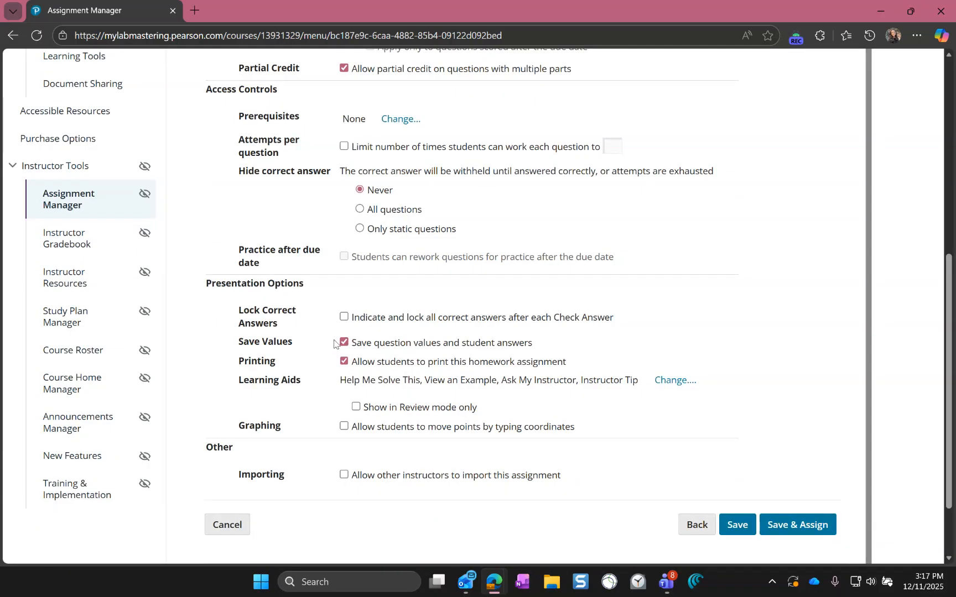
{"action": "scroll", "coordinate": [334, 344], "scroll_direction": "down", "scroll_amount": 2}
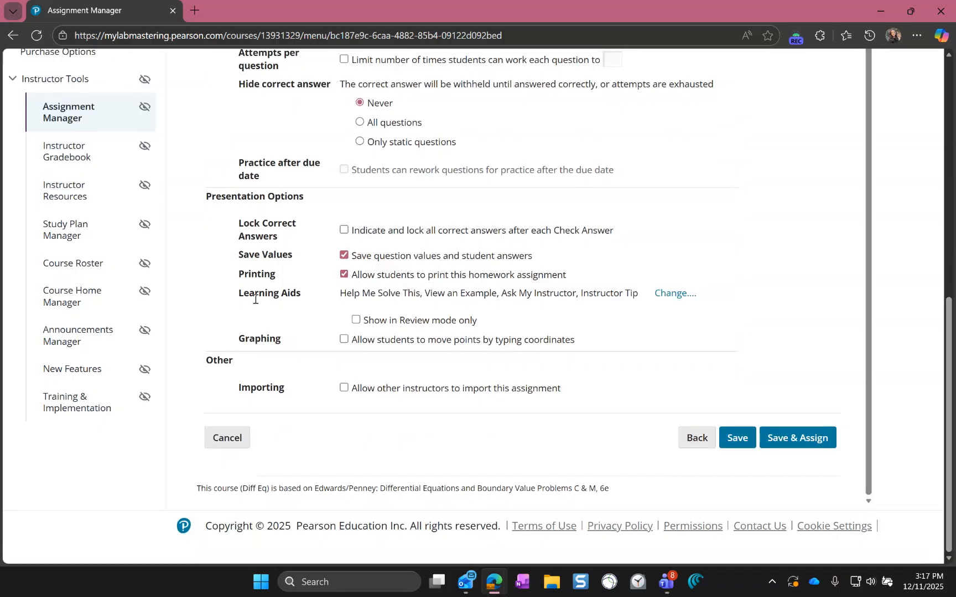
Step: View the selectable learning aids, accept them as they are, and go back to the media and question selection
{"action": "left_click", "coordinate": [672, 294]}
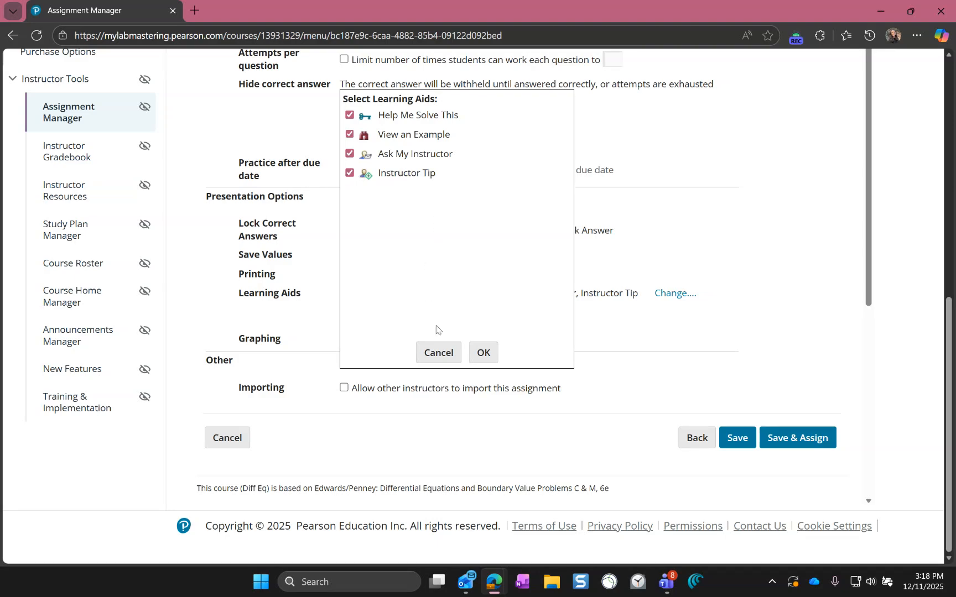
{"action": "left_click", "coordinate": [490, 354]}
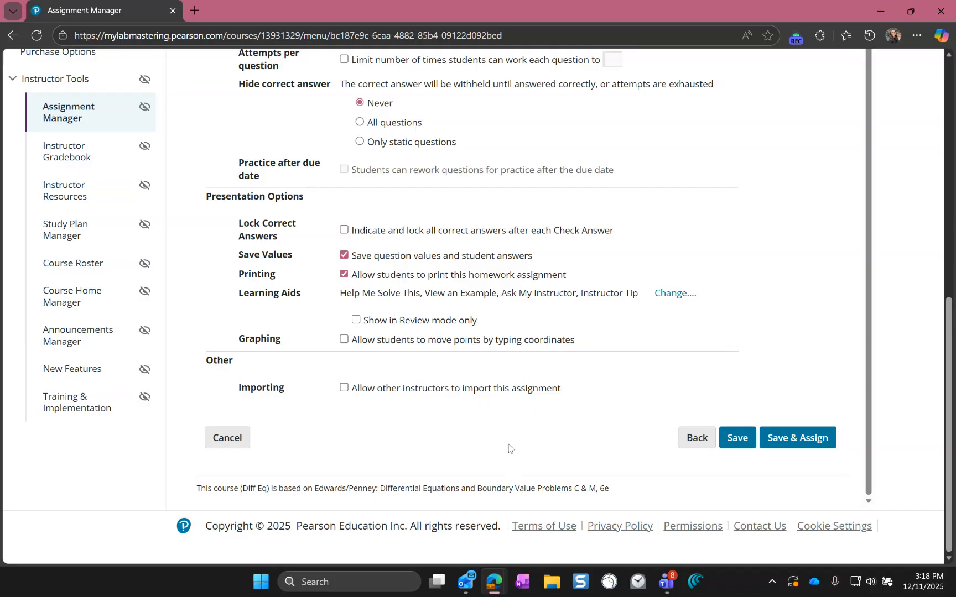
{"action": "left_click", "coordinate": [698, 439]}
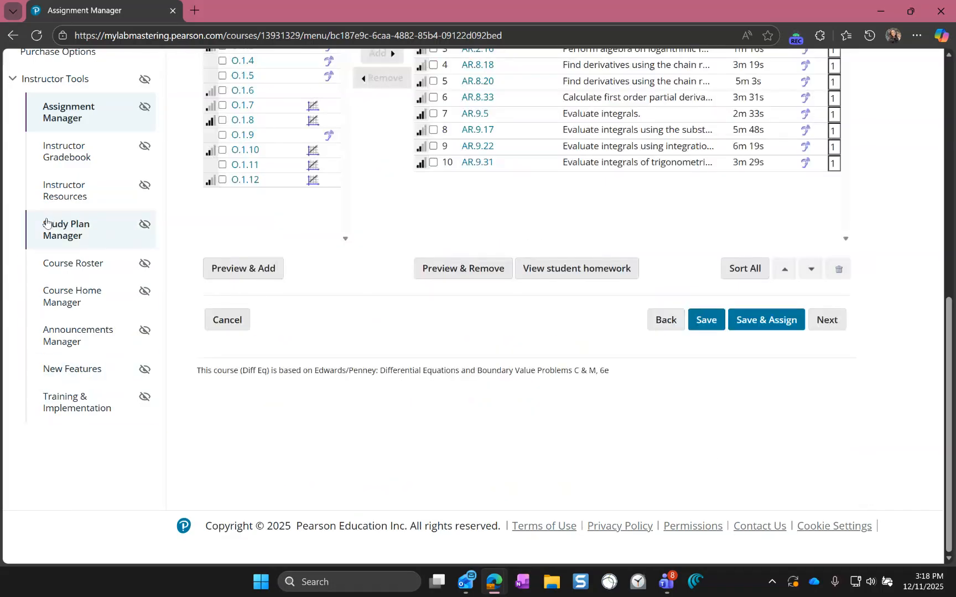
Step: Open the Instructor Gradebook, view its Change Weights and Categories page, and return to the gradebook overview
{"action": "left_click", "coordinate": [64, 153]}
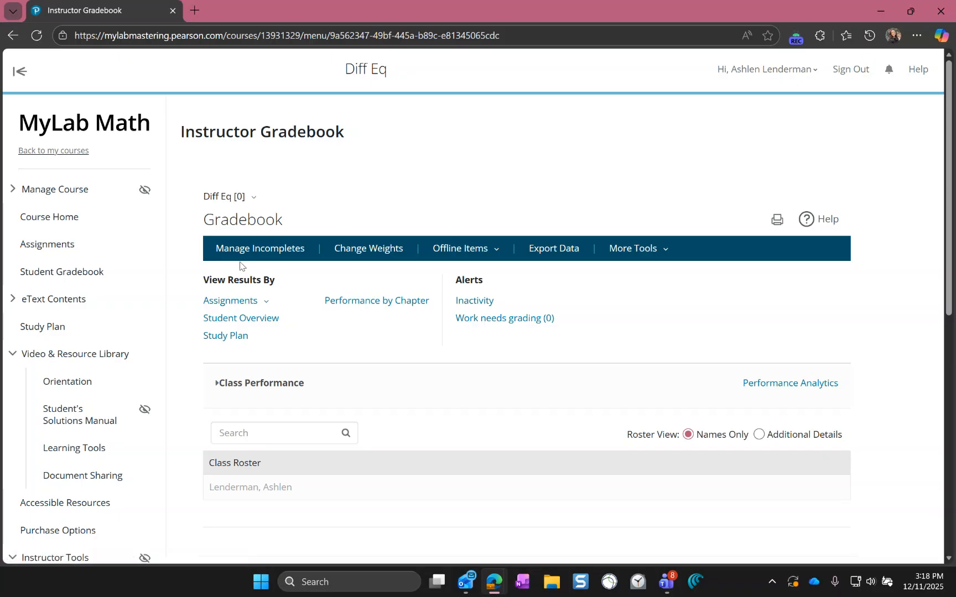
{"action": "scroll", "coordinate": [265, 387], "scroll_direction": "down", "scroll_amount": 1}
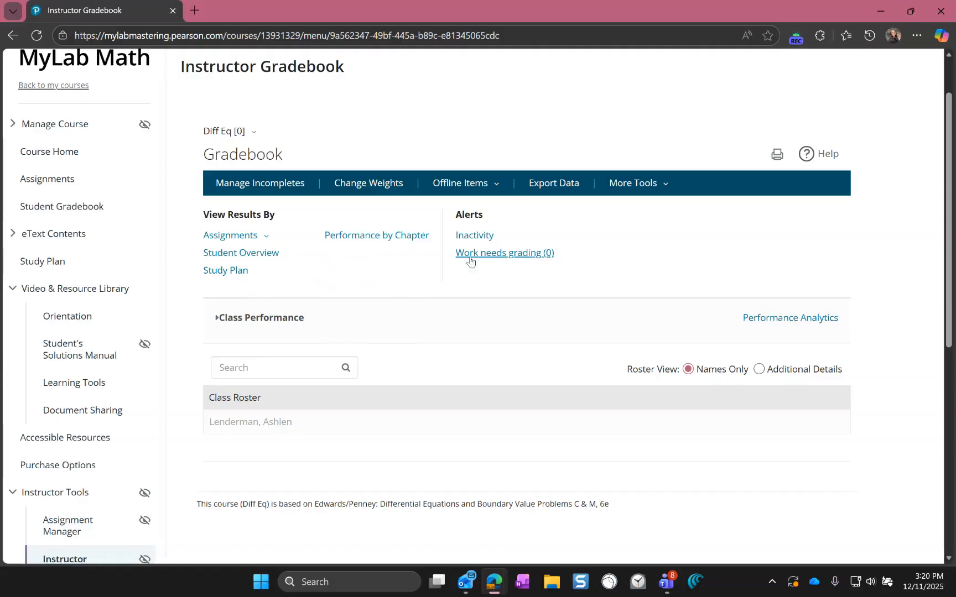
{"action": "left_click", "coordinate": [375, 187]}
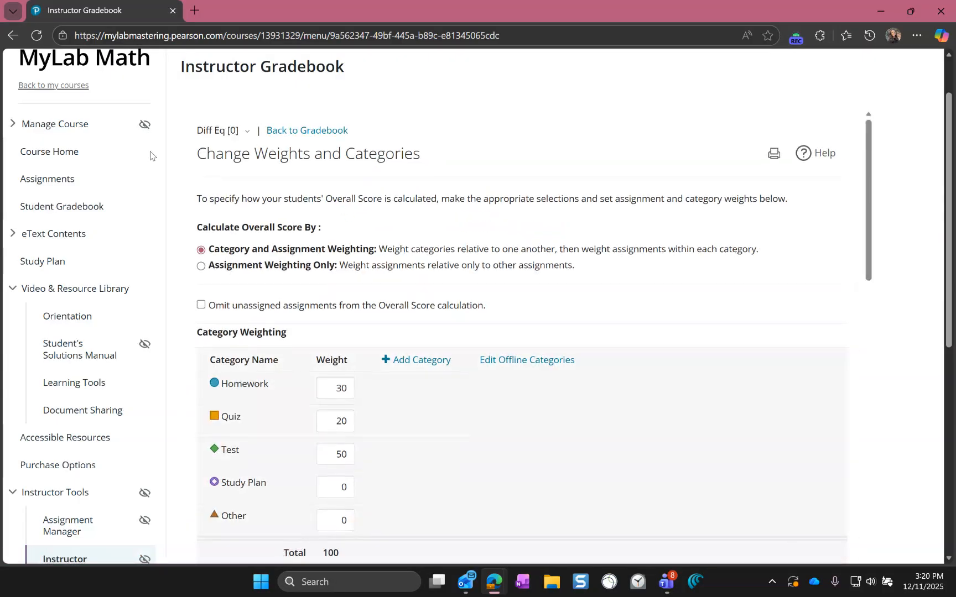
{"action": "left_click", "coordinate": [12, 35]}
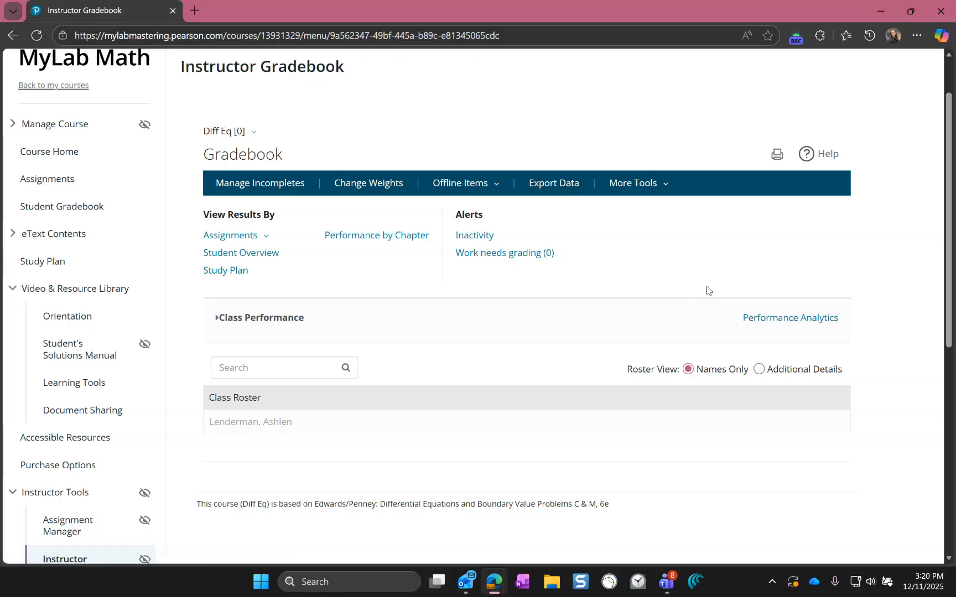
Step: Look over the remaining Instructor Tools and open the New Features page to view its contents
{"action": "scroll", "coordinate": [443, 304], "scroll_direction": "down", "scroll_amount": 5}
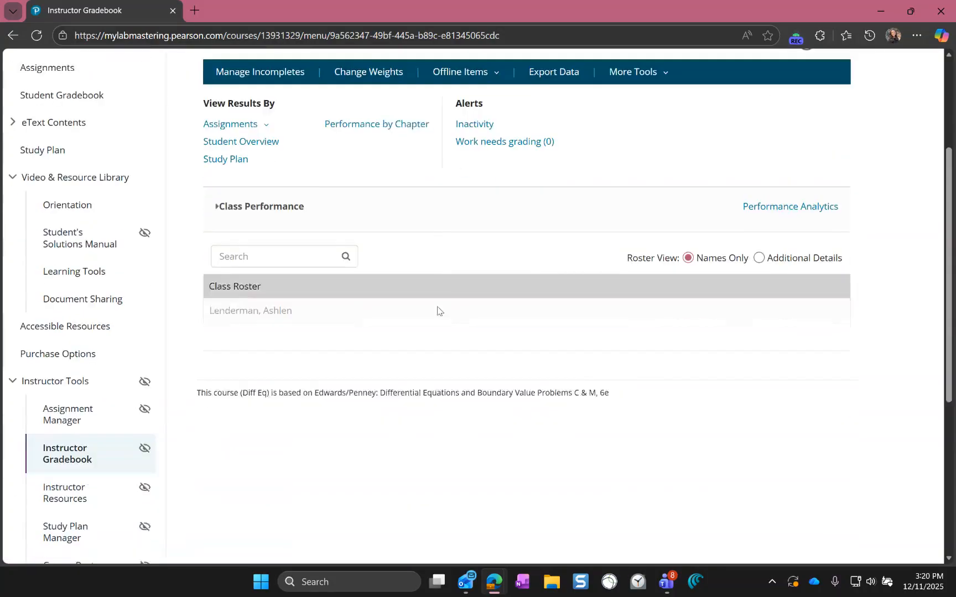
{"action": "scroll", "coordinate": [161, 346], "scroll_direction": "down", "scroll_amount": 3}
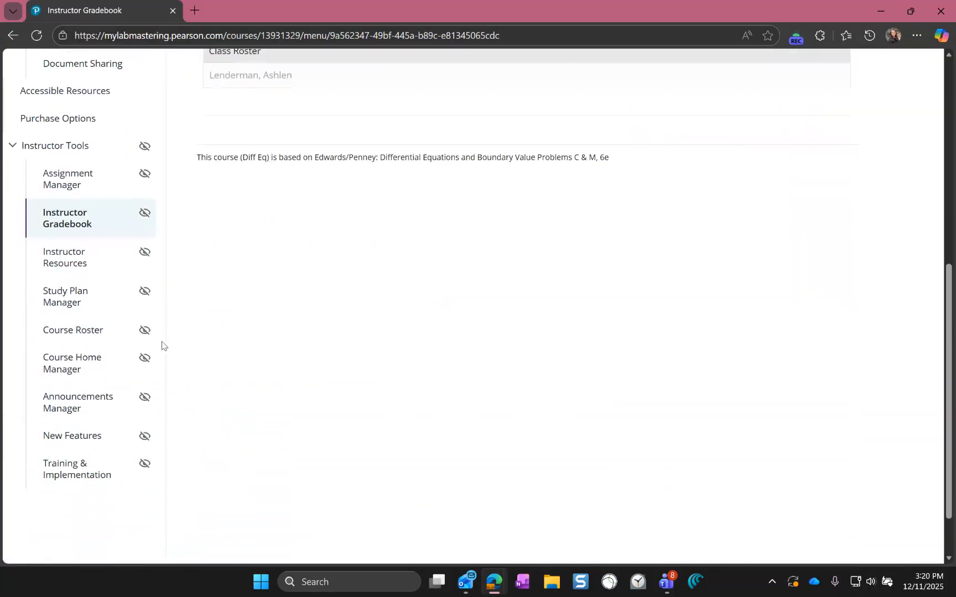
{"action": "left_click", "coordinate": [96, 391]}
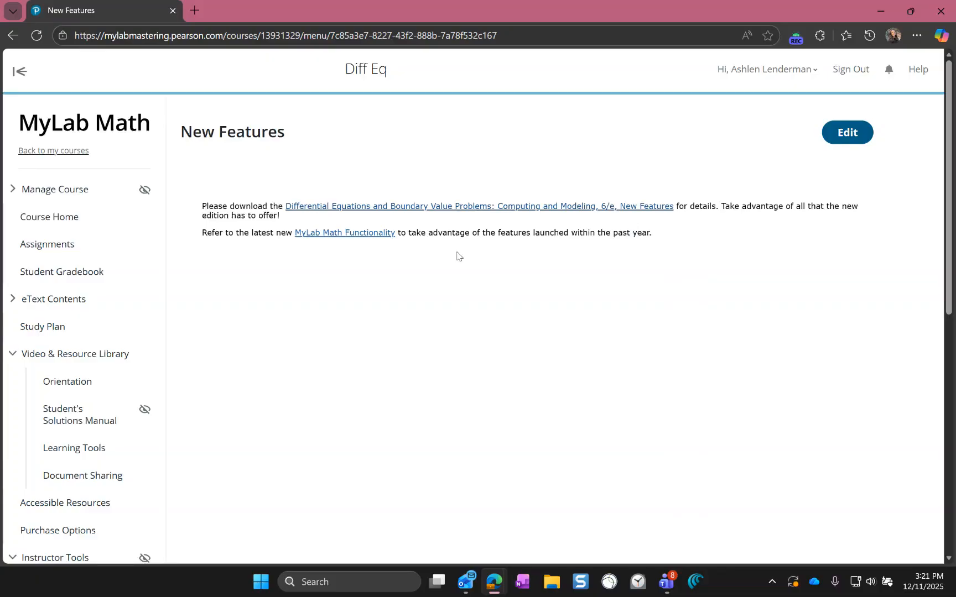
{"action": "scroll", "coordinate": [86, 310], "scroll_direction": "down", "scroll_amount": 2}
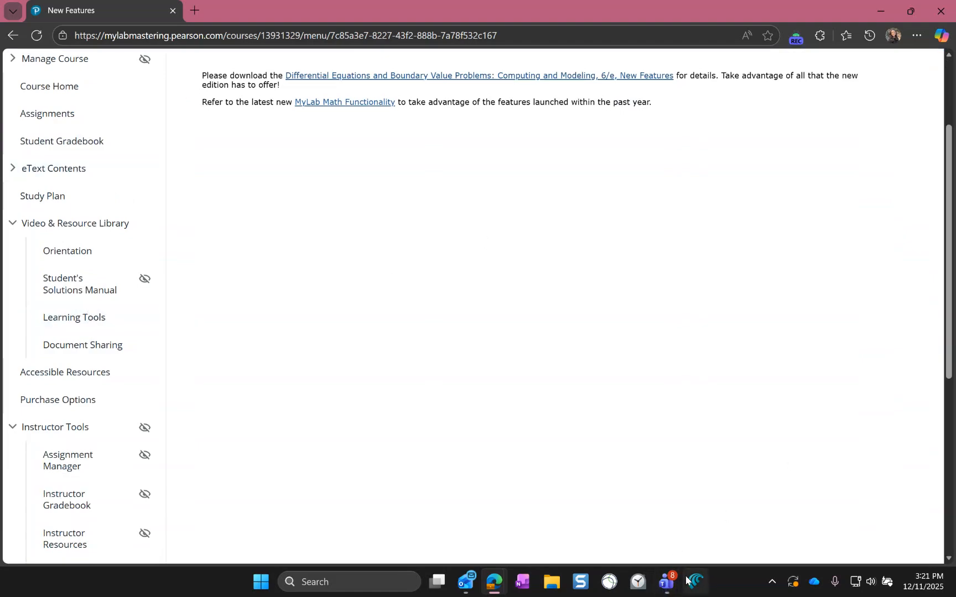
{"action": "mouse_move", "coordinate": [509, 584]}
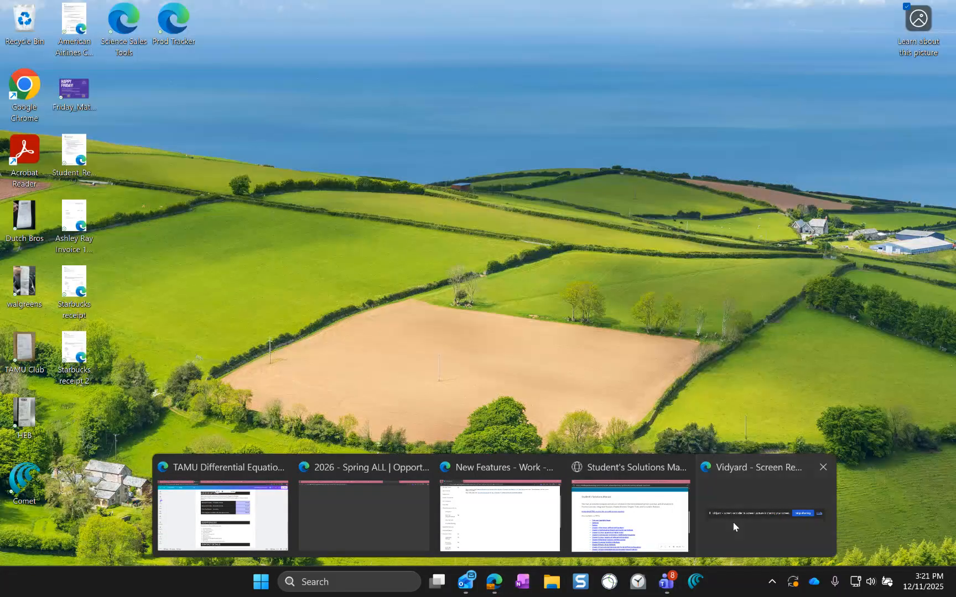
{"action": "left_click", "coordinate": [732, 523]}
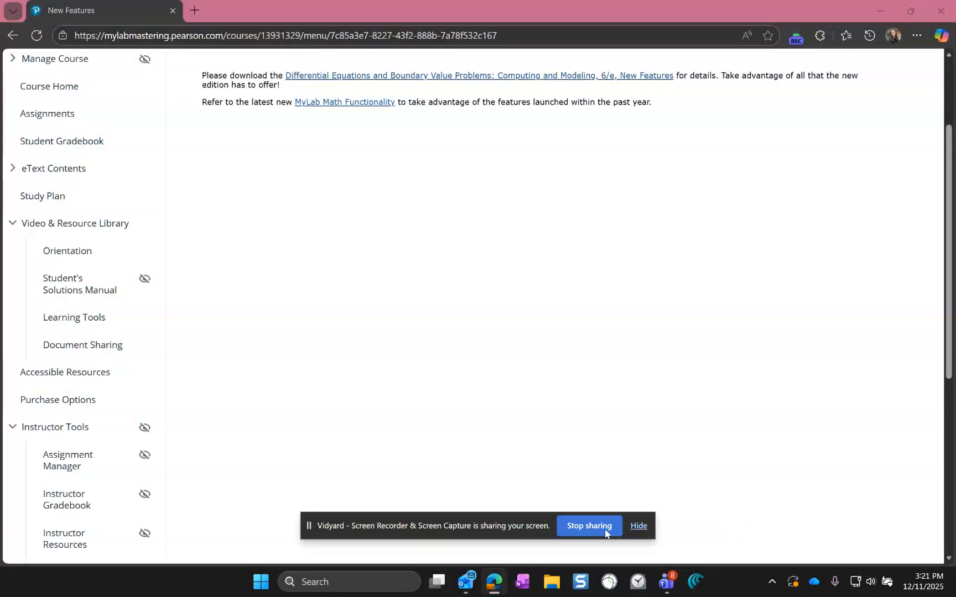